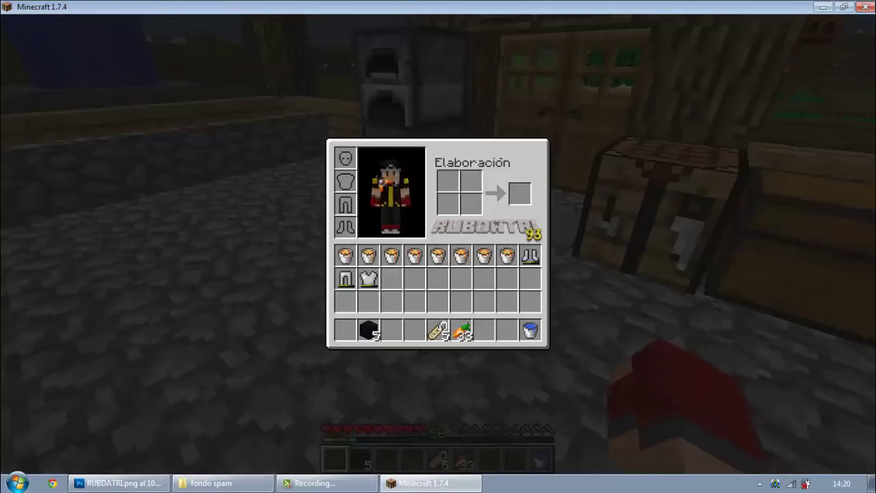
- Examine the custom RUBDATRI 93 logo in the player inventory and compare it with the furnace window
key(e)
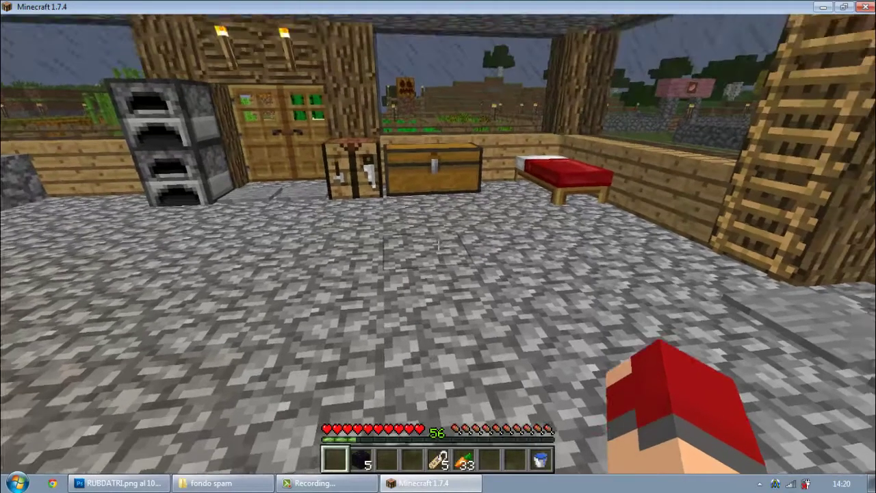
key(e)
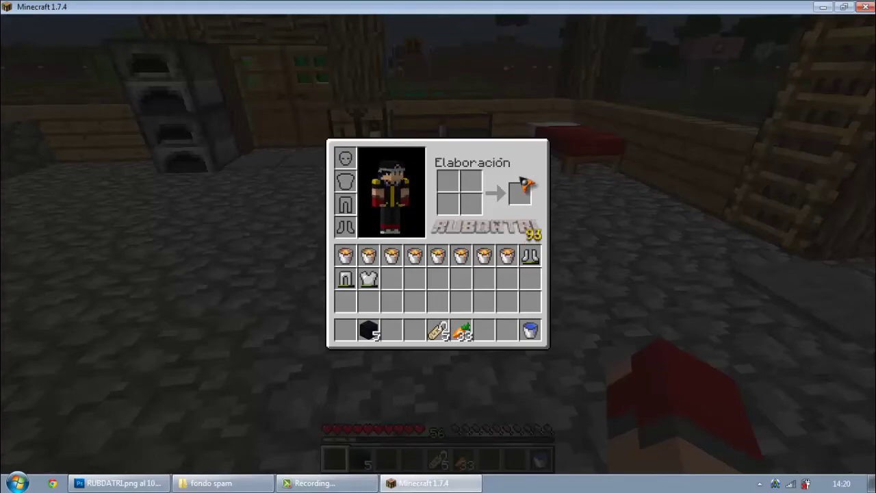
key(e)
right_click(438, 246)
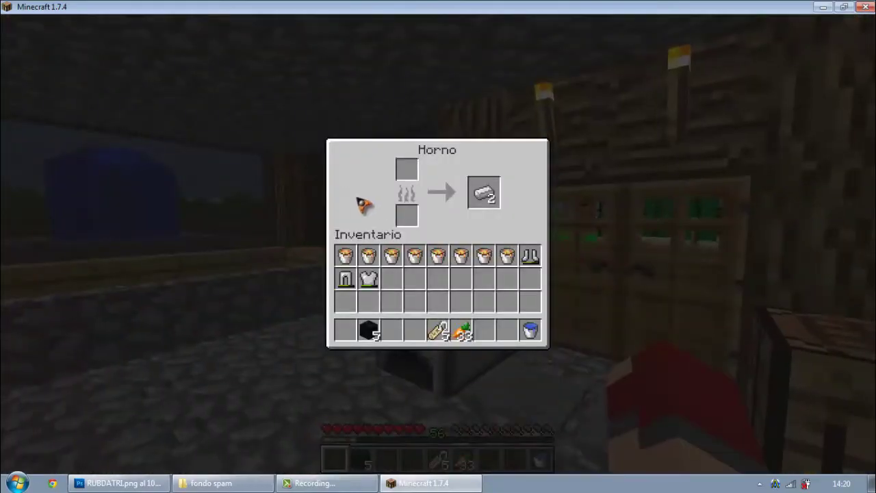
key(e)
right_click(438, 246)
key(e)
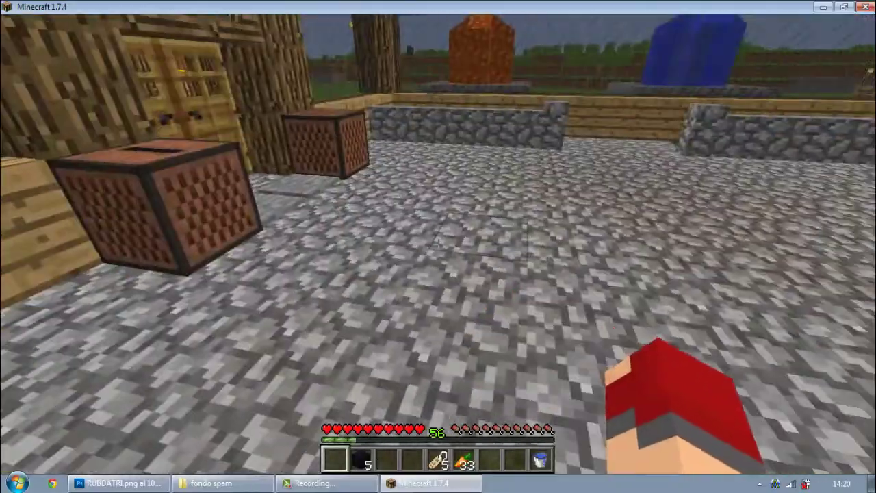
- Leave the current Minecraft world and quit the game to the desktop
key(Escape)
click(442, 274)
click(500, 312)
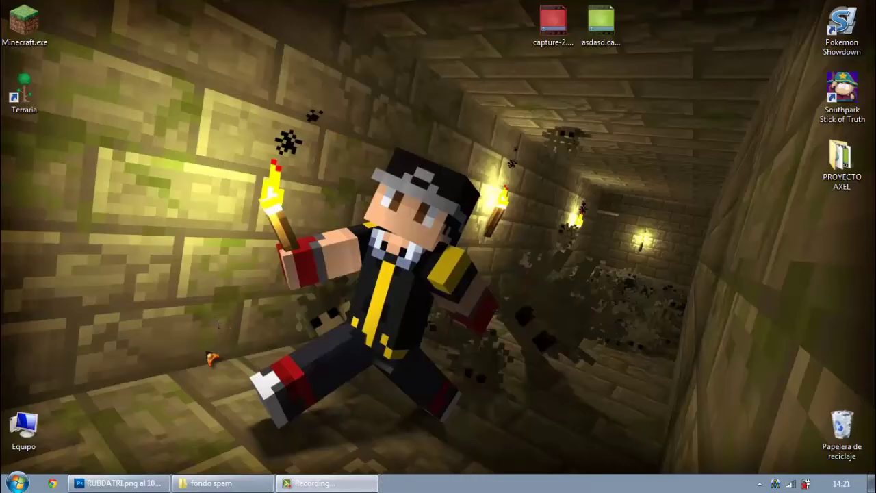
- Switch to Photoshop and examine the transparent RUBDATRI.png logo, outlining it with temporary marquee selections
click(117, 483)
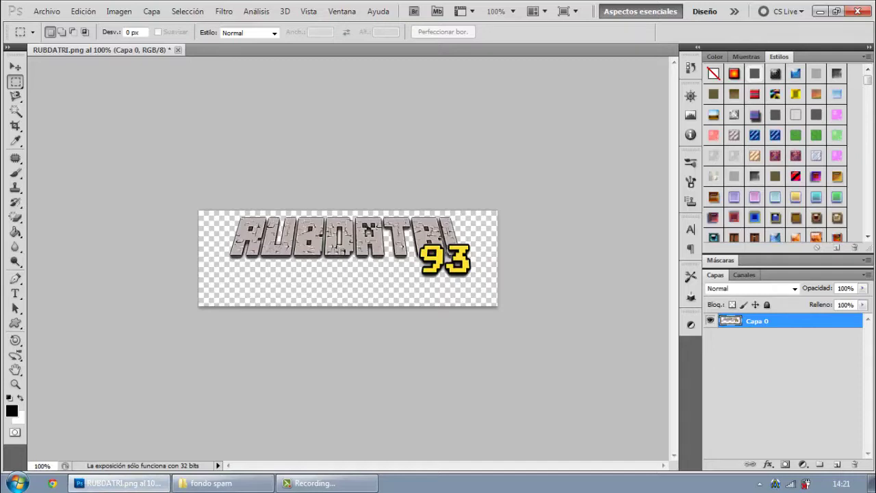
mouse_move(224, 215)
mouse_down()
mouse_move(308, 247)
mouse_move(456, 268)
mouse_move(485, 288)
mouse_move(224, 290)
mouse_move(219, 281)
mouse_move(233, 277)
mouse_move(478, 285)
mouse_up()
key(ctrl+d)
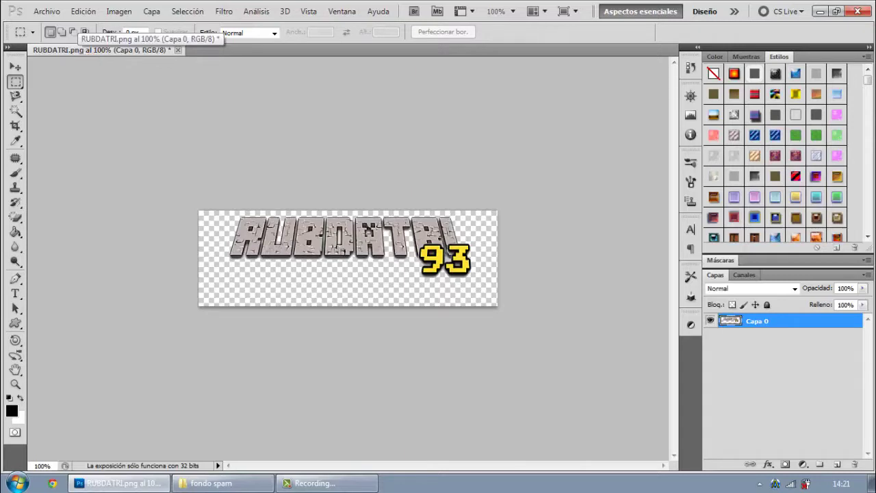
drag(206, 217, 490, 294)
key(ctrl+d)
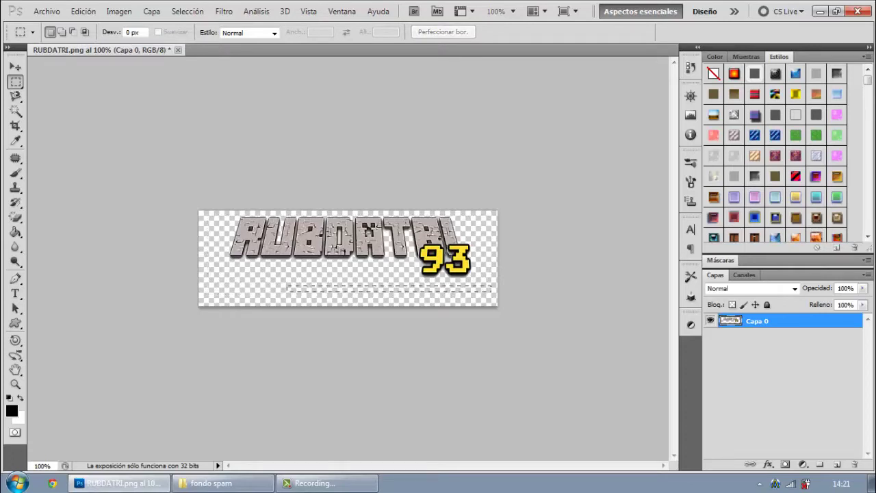
key(ctrl+d)
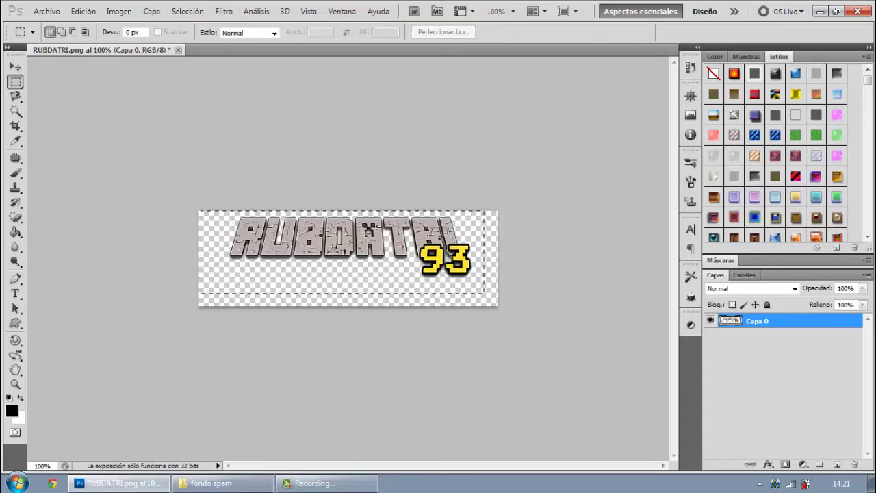
- Look over the logo and inventory.png images in the fondo spam folder, with Photoshop minimized
click(151, 483)
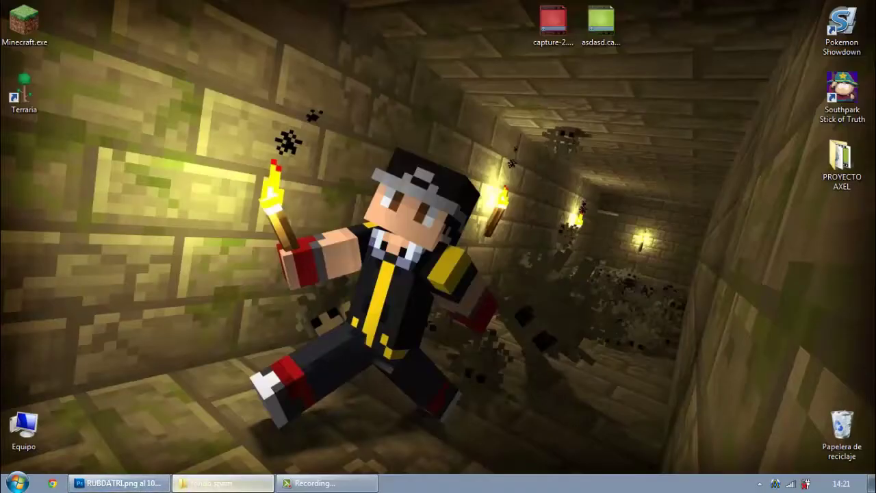
click(211, 483)
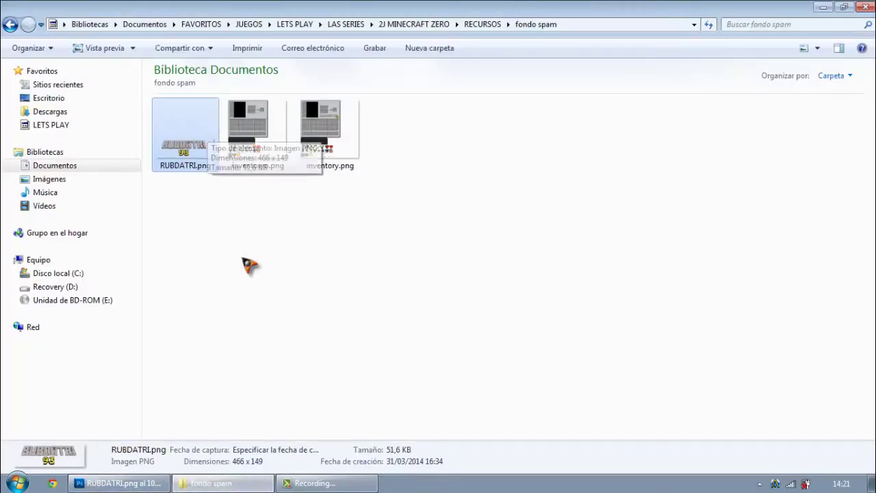
click(209, 484)
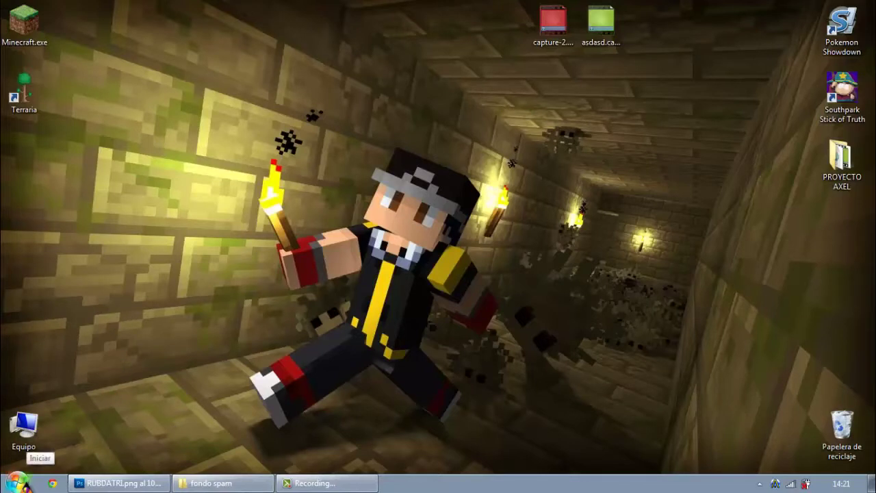
- Open the versions folder of .minecraft under AppData\Roaming, using an %appdata% search
click(21, 485)
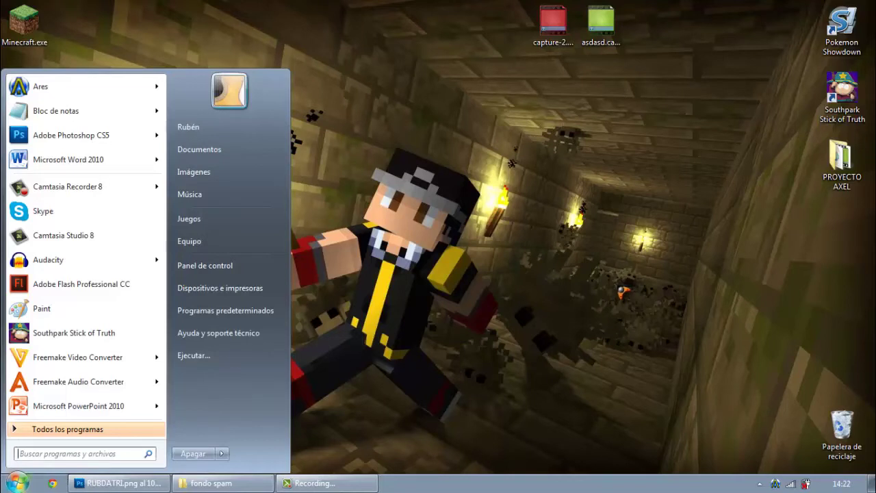
text(%appdata)
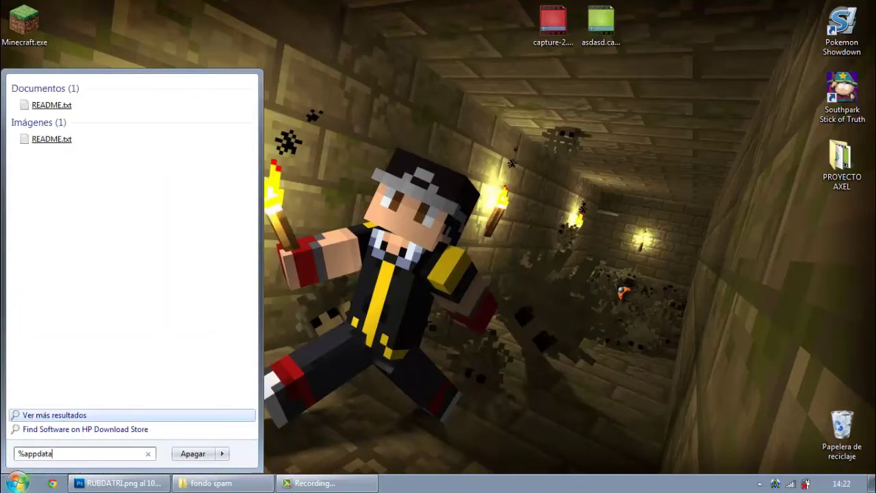
key(Return)
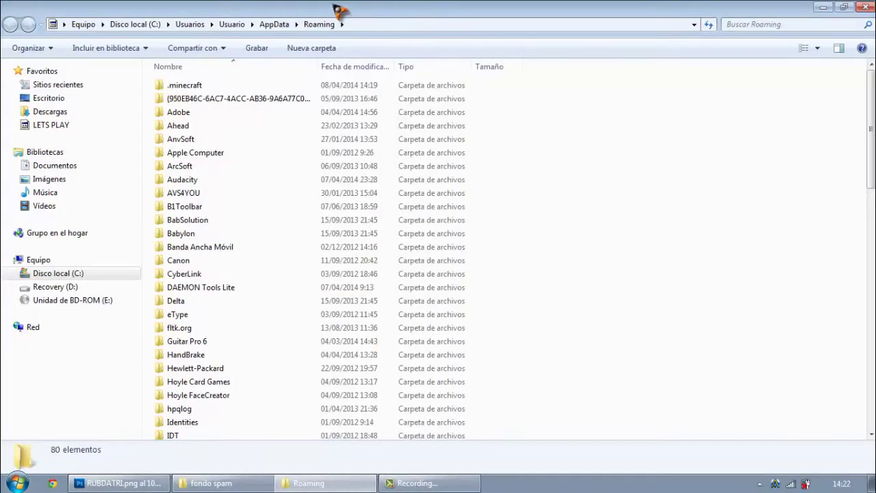
double_click(206, 89)
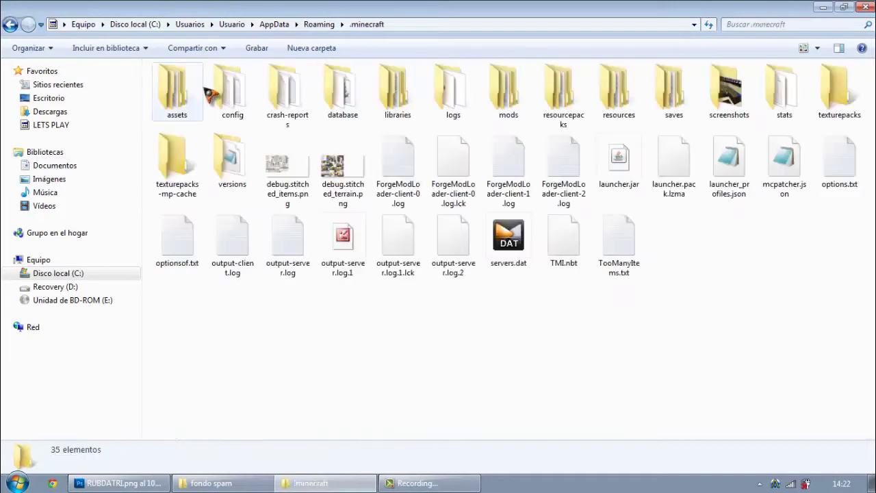
double_click(230, 170)
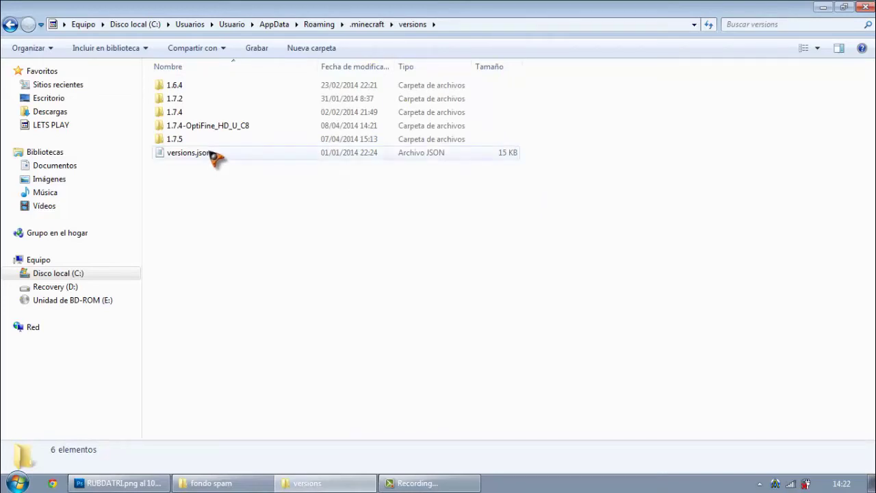
- Duplicate the 1.7.5 folder inside the versions folder
key(Up)
click(243, 260)
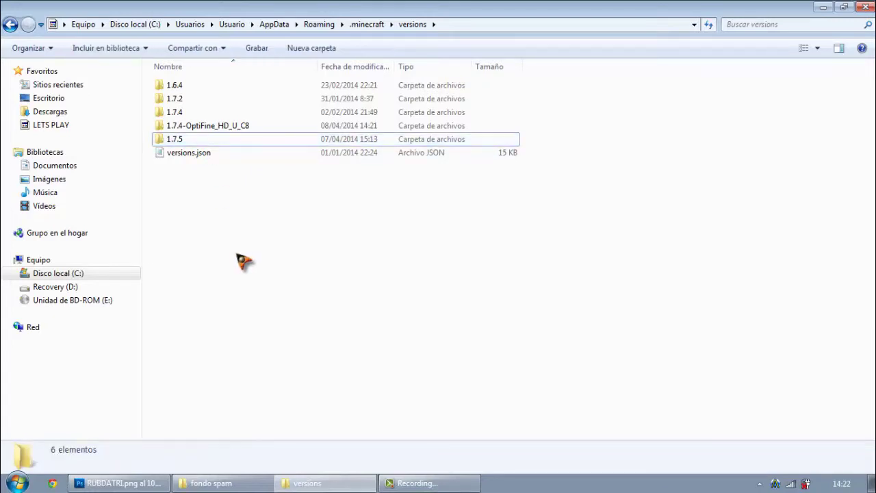
key(ctrl+v)
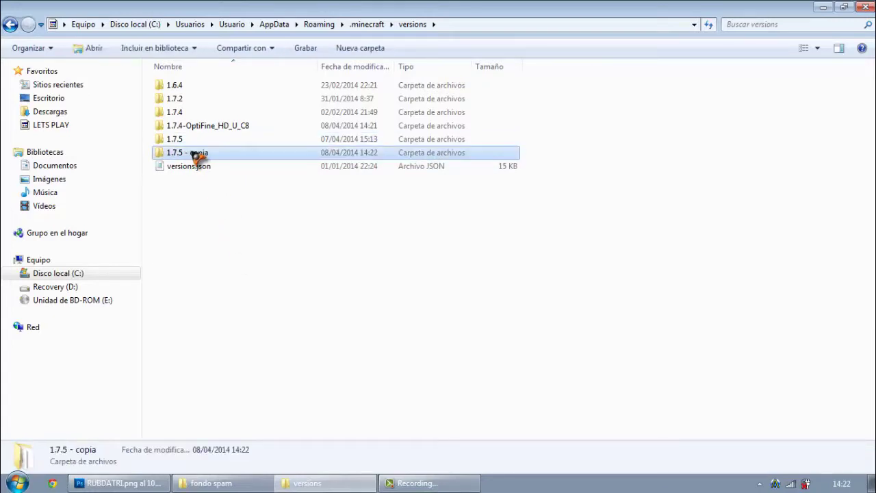
- Rename the copied 1.7.5 folder as 1.7.5 LOGO SPAM
click(198, 156)
click(212, 153)
key(BackSpace)
key(BackSpace)
key(BackSpace)
key(BackSpace)
key(BackSpace)
key(BackSpace)
key(BackSpace)
key(BackSpace)
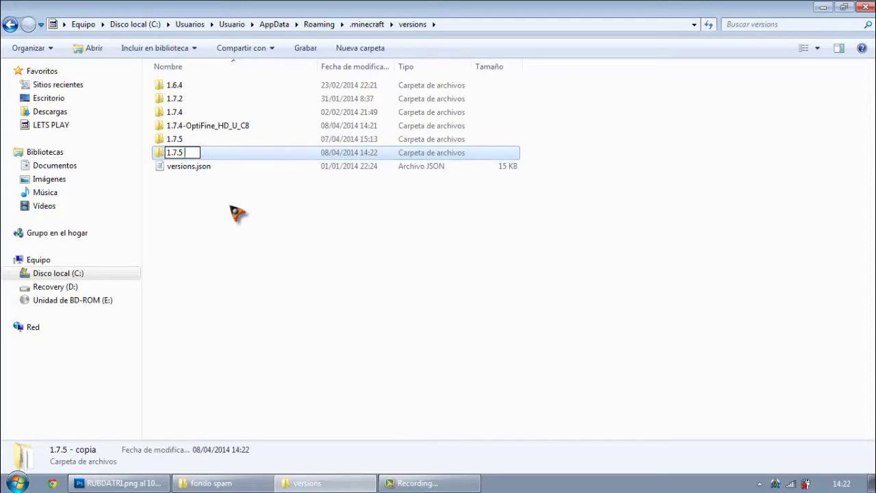
text(LOGO SPAM)
key(Return)
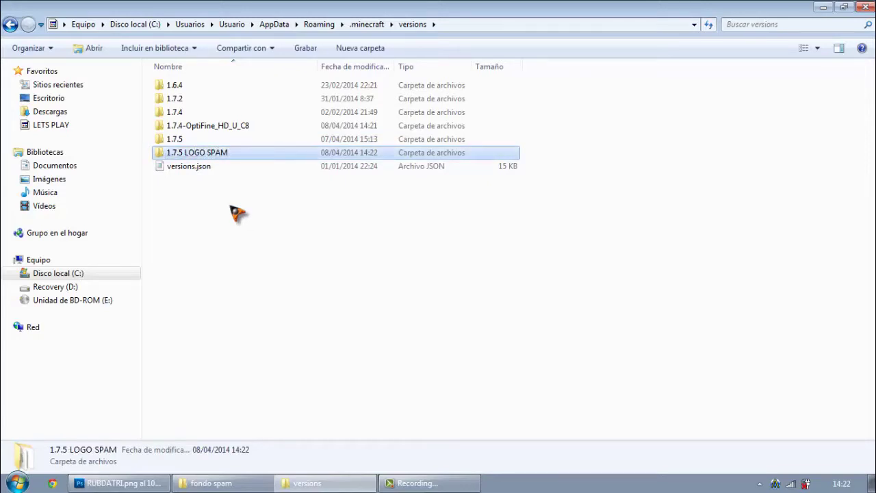
- View the contents of 1.7.5.json from the 1.7.5 LOGO SPAM folder in Notepad and close it again
double_click(209, 157)
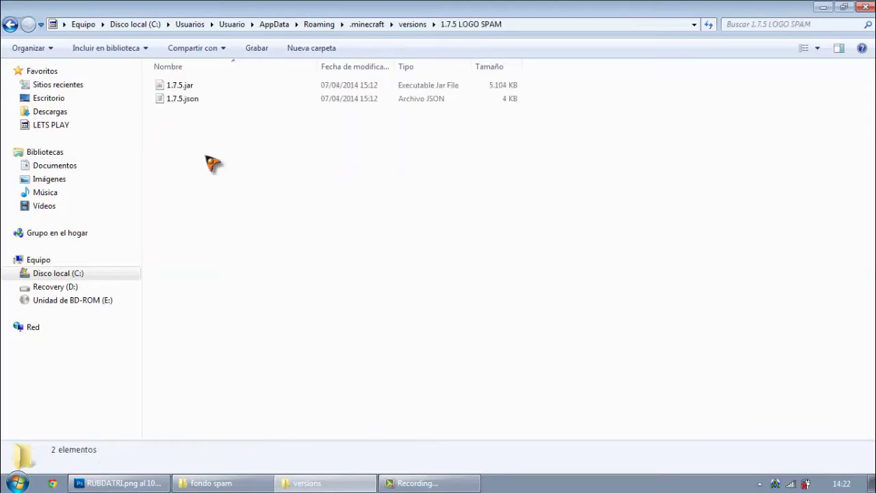
right_click(195, 102)
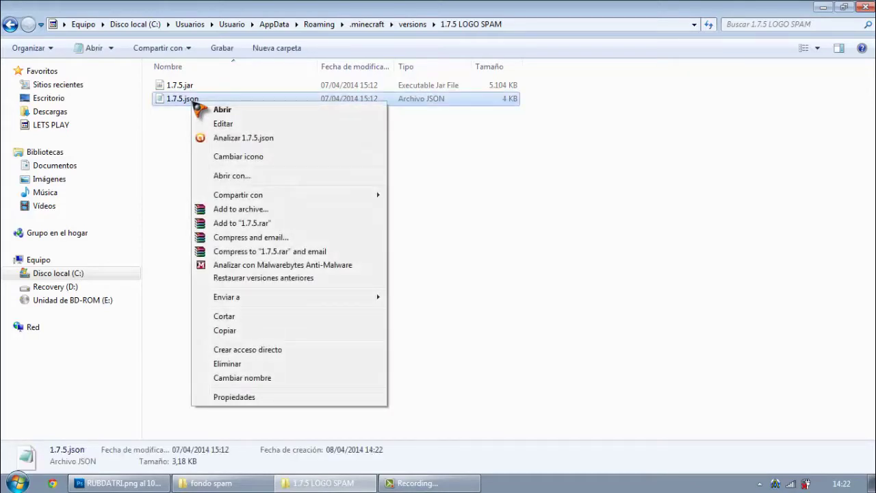
double_click(182, 100)
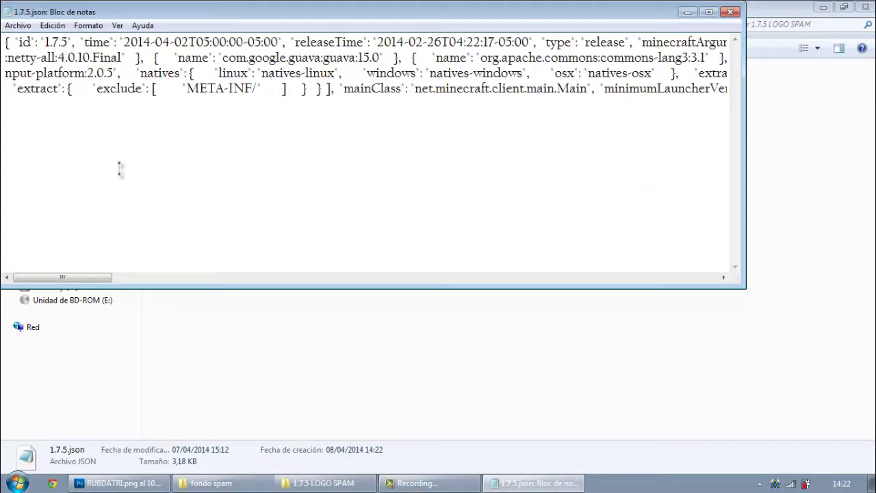
click(176, 332)
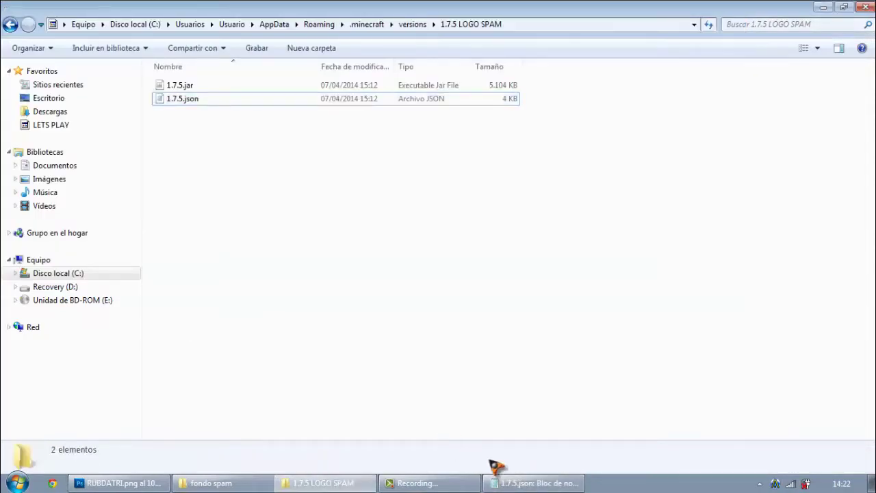
click(507, 481)
click(731, 13)
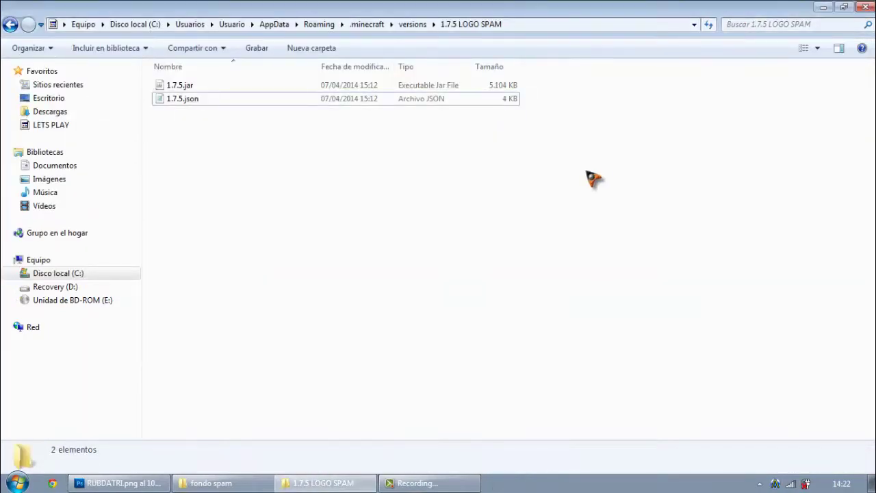
- Copy the folder name 1.7.5 LOGO SPAM from the versions folder and reopen that folder
key(BackSpace)
click(195, 152)
key(ctrl+c)
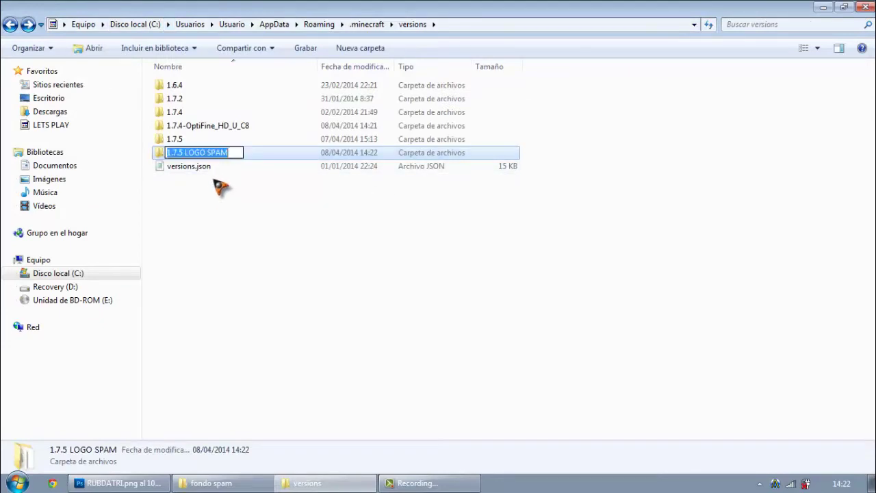
click(260, 153)
double_click(245, 156)
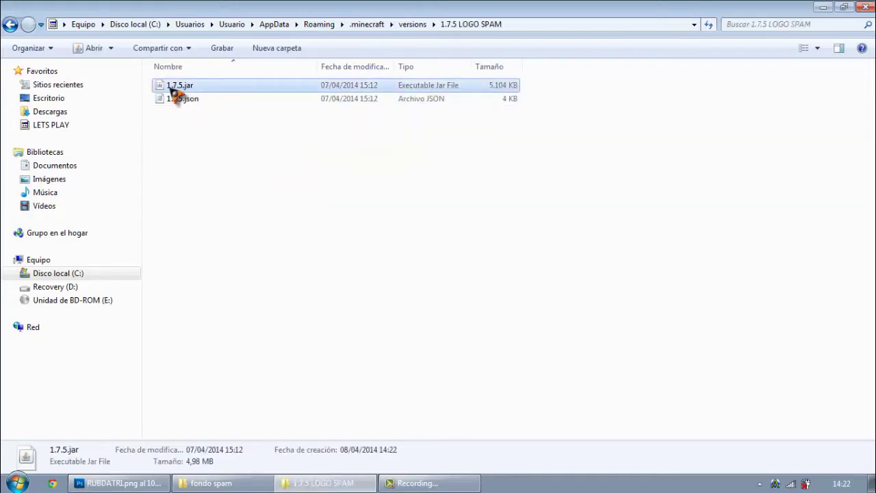
- Rename both the 1.7.5 jar and json files as 1.7.5 LOGO SPAM, keeping their extensions
click(182, 86)
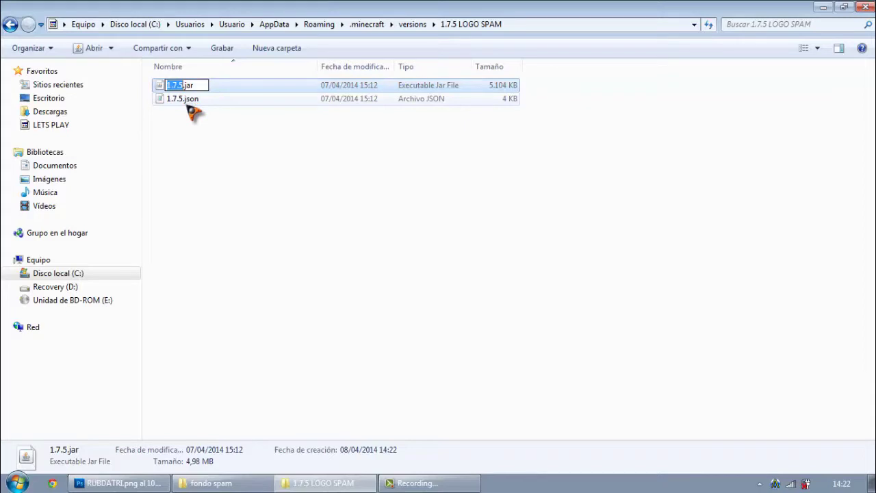
key(ctrl+v)
click(190, 100)
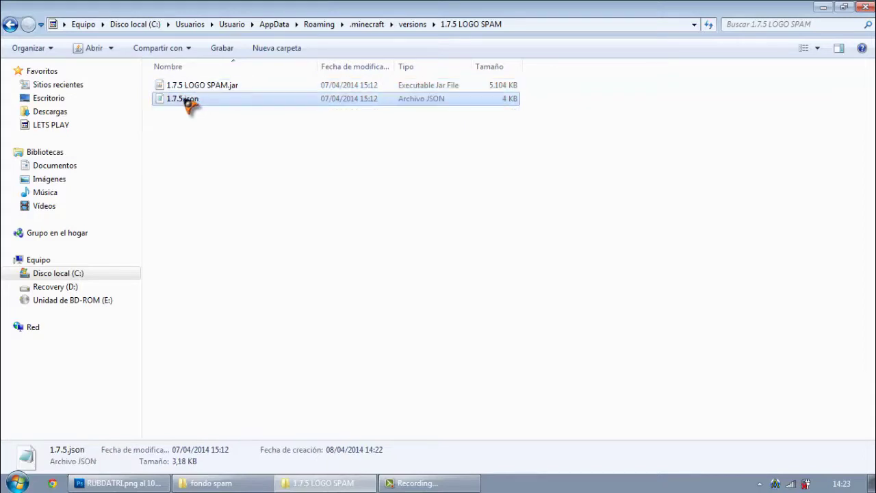
click(183, 101)
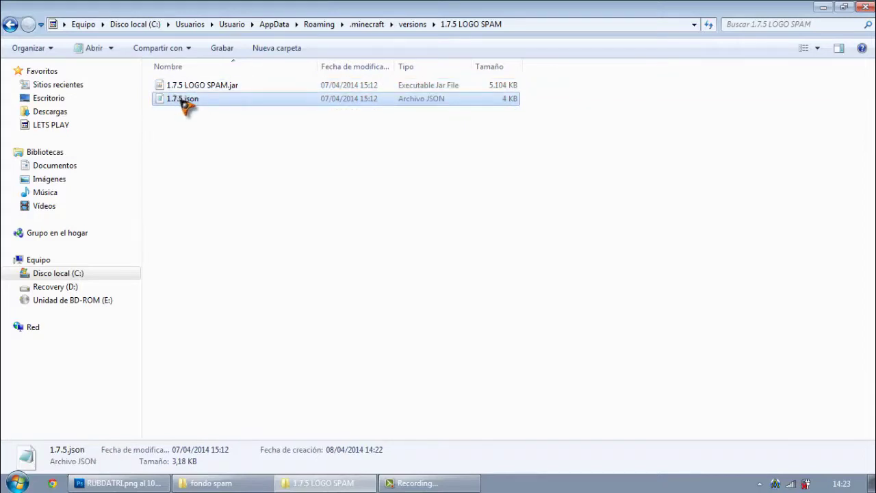
key(ctrl+v)
click(205, 142)
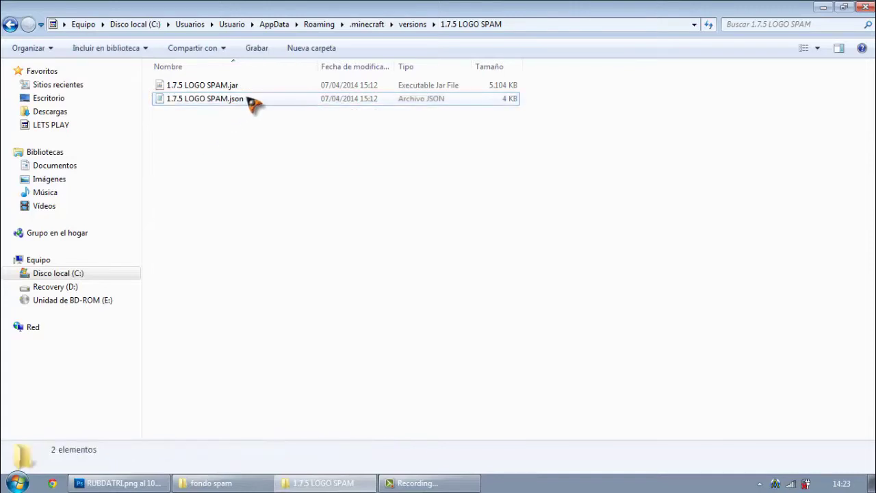
- Set the id value in 1.7.5 LOGO SPAM.json to 1.7.5 LOGO SPAM and save the file
right_click(244, 99)
click(235, 101)
double_click(232, 100)
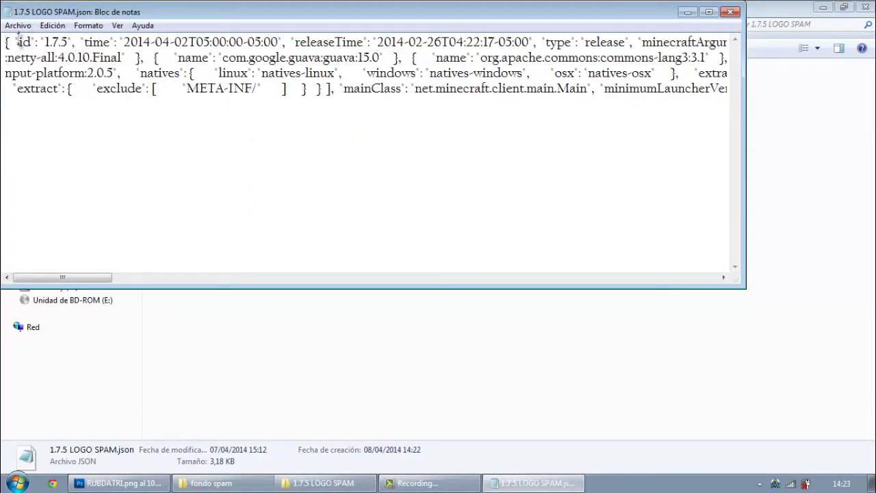
drag(20, 42, 145, 42)
key(ctrl+v)
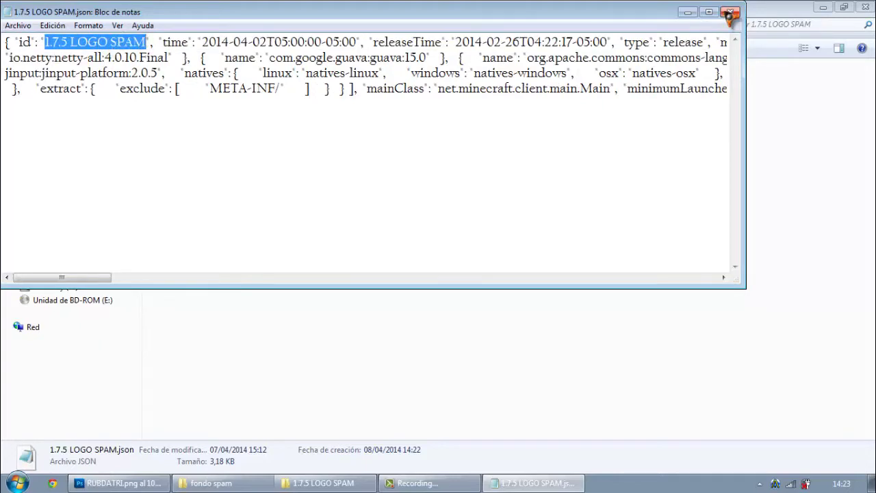
click(17, 25)
click(34, 66)
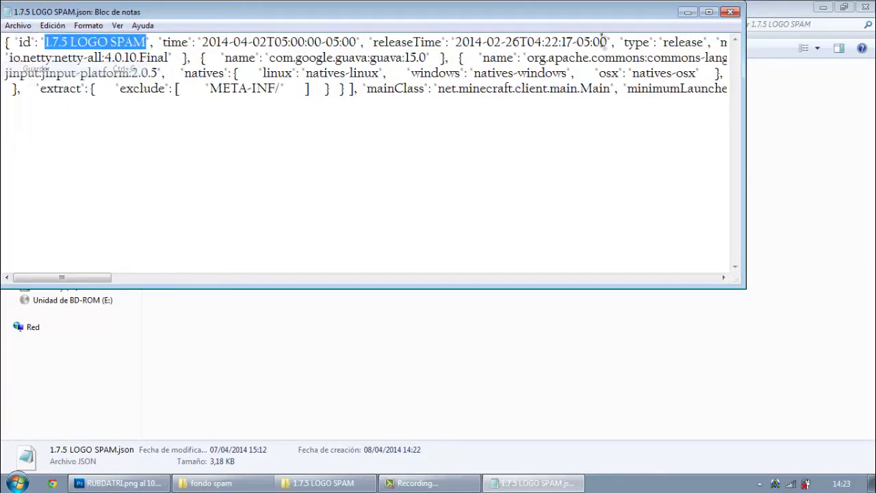
- Close 1.7.5 LOGO SPAM.json in Notepad and reopen the 1.7.5 LOGO SPAM folder from versions
click(731, 12)
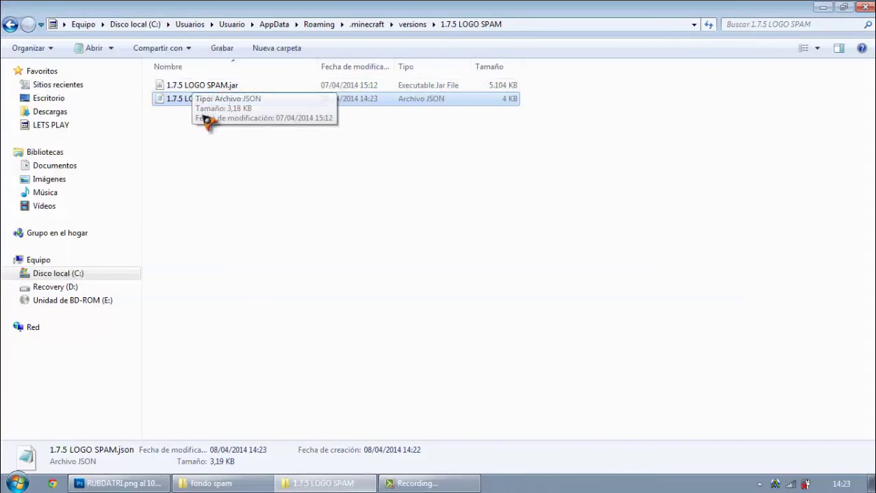
key(BackSpace)
double_click(198, 154)
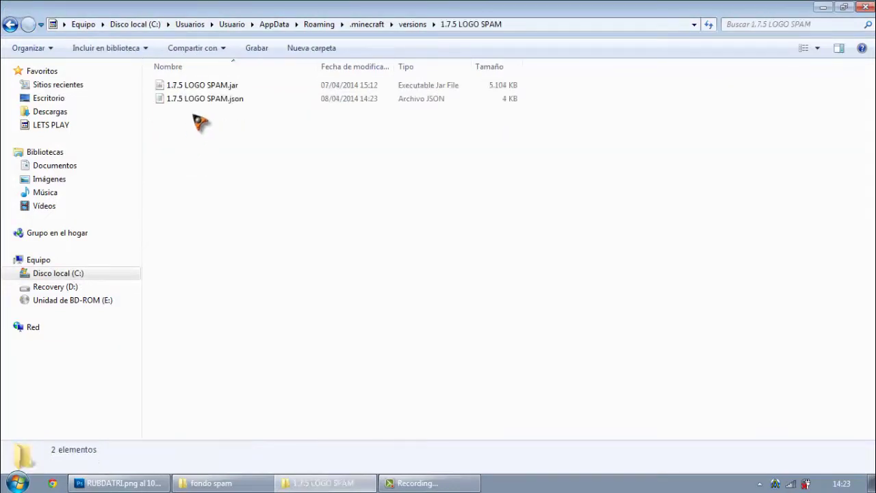
- Open 1.7.5 LOGO SPAM.jar with WinRAR archiver and dismiss the licence purchase reminder
click(205, 87)
right_click(206, 88)
key(m)
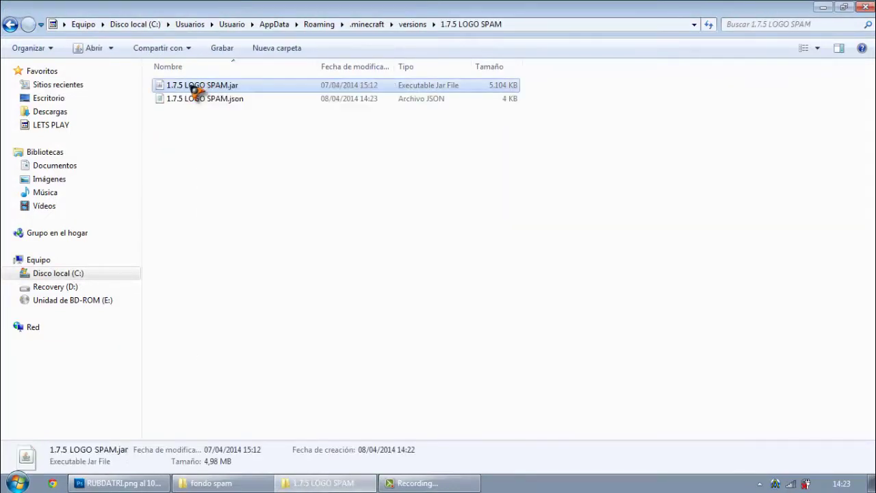
key(Return)
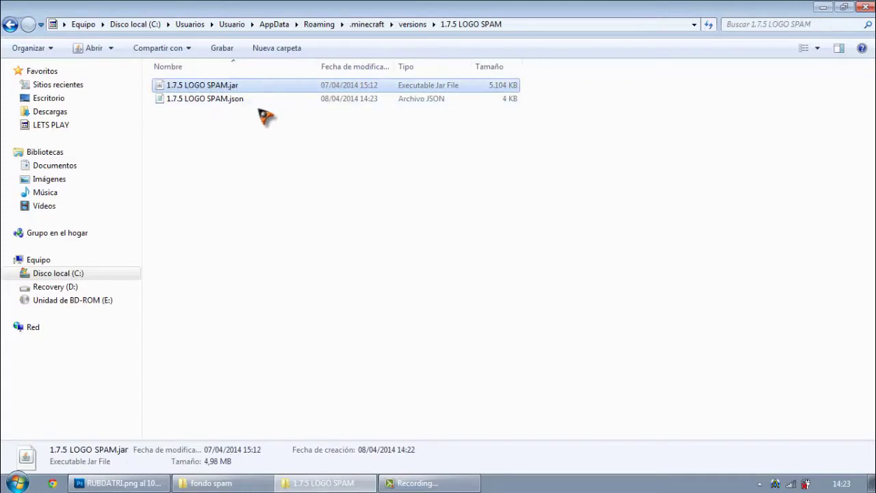
right_click(218, 88)
mouse_move(277, 144)
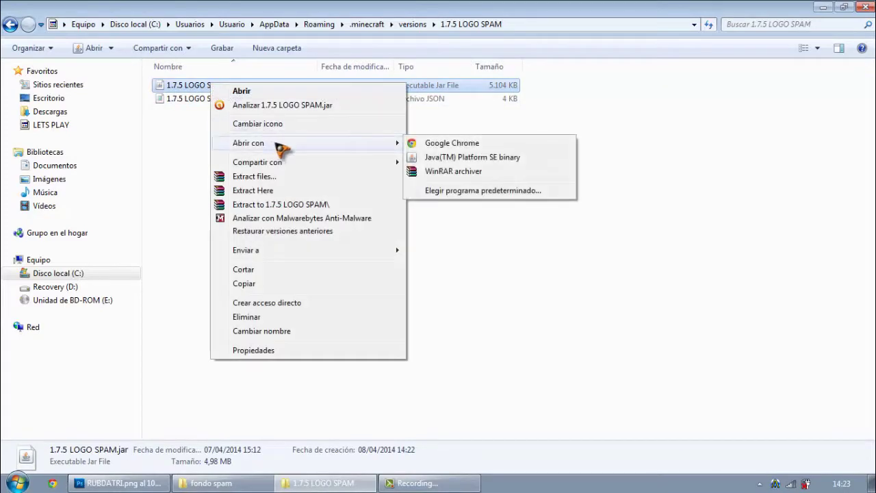
click(454, 171)
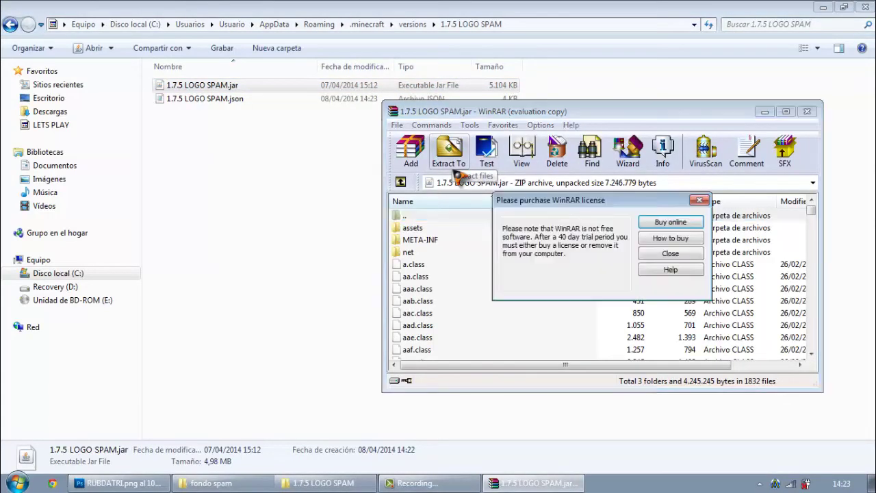
click(699, 200)
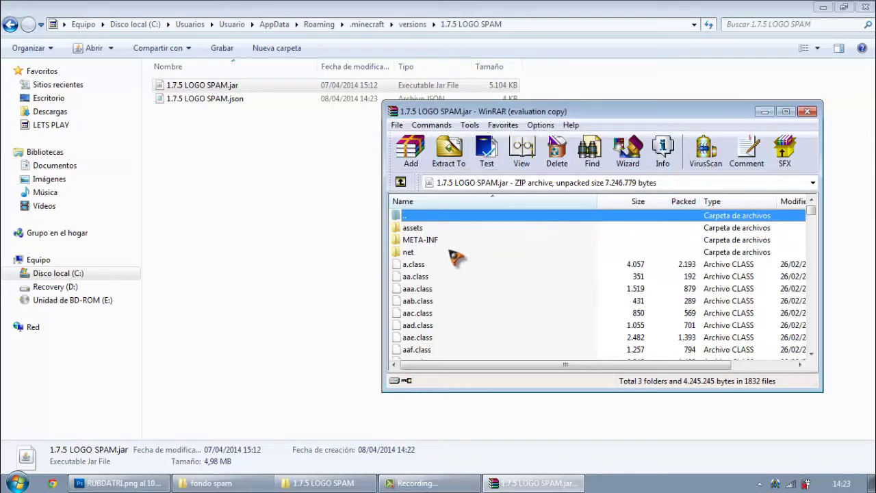
- Delete the META-INF folder from the 1.7.5 LOGO SPAM.jar archive and confirm the deletion
click(429, 242)
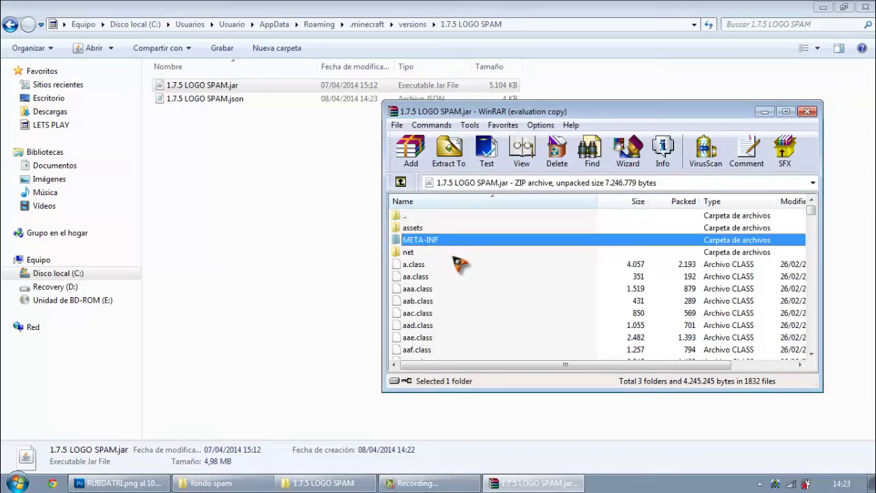
key(Delete)
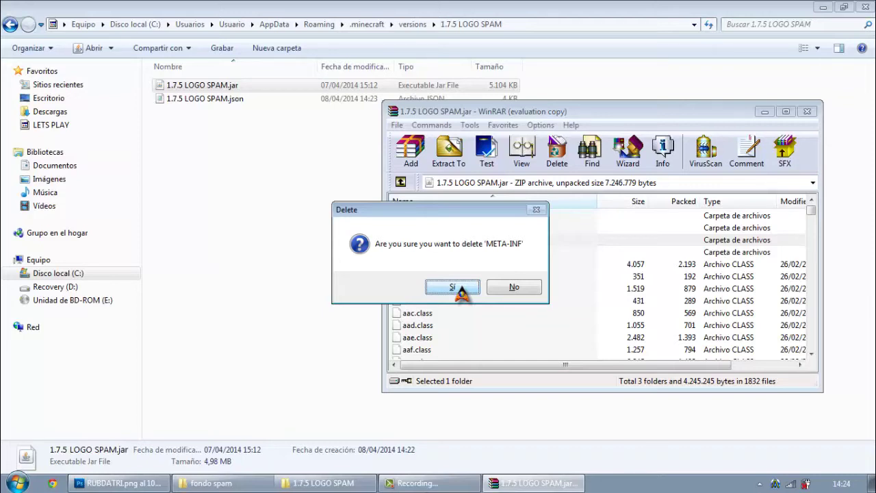
click(454, 287)
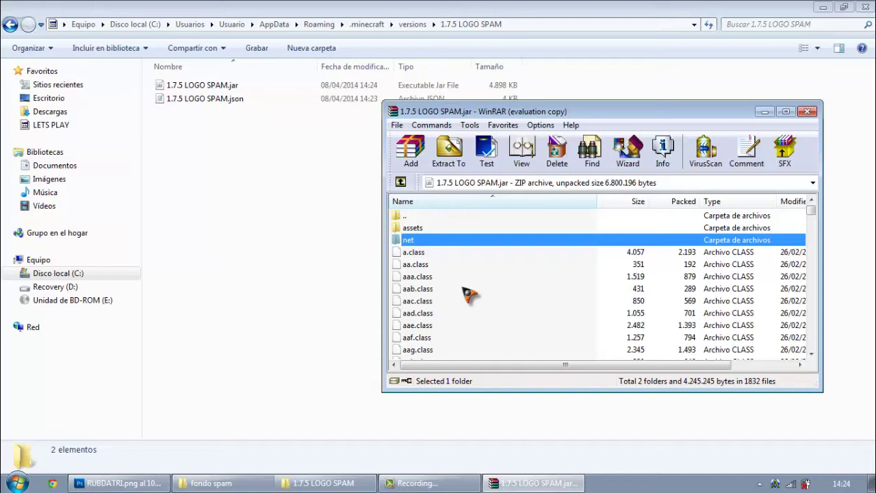
- Open the assets\minecraft\textures\gui folder inside the jar archive
click(427, 228)
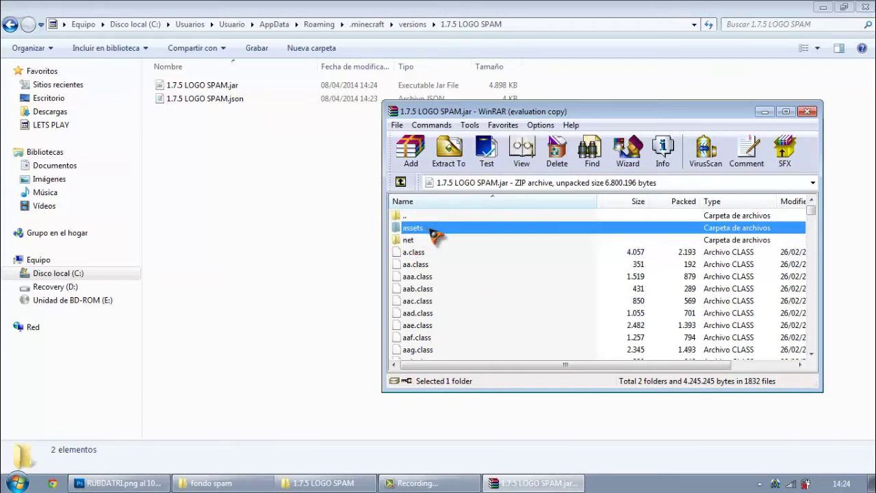
double_click(433, 228)
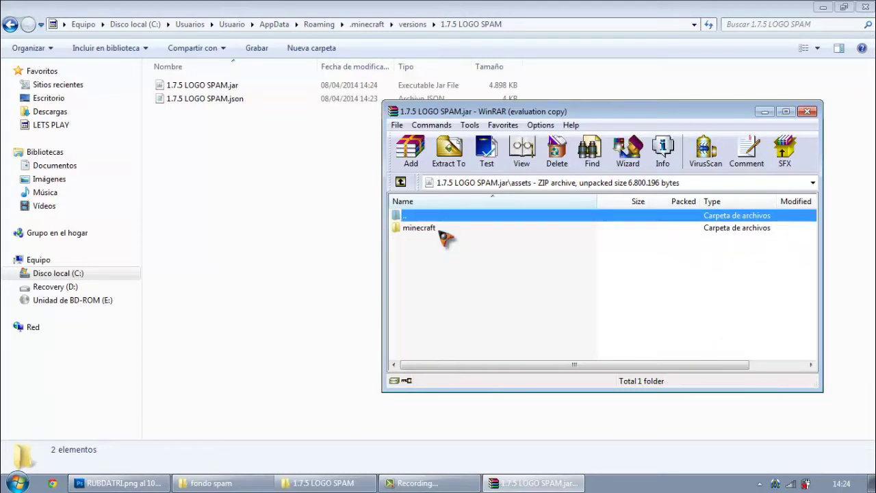
double_click(440, 233)
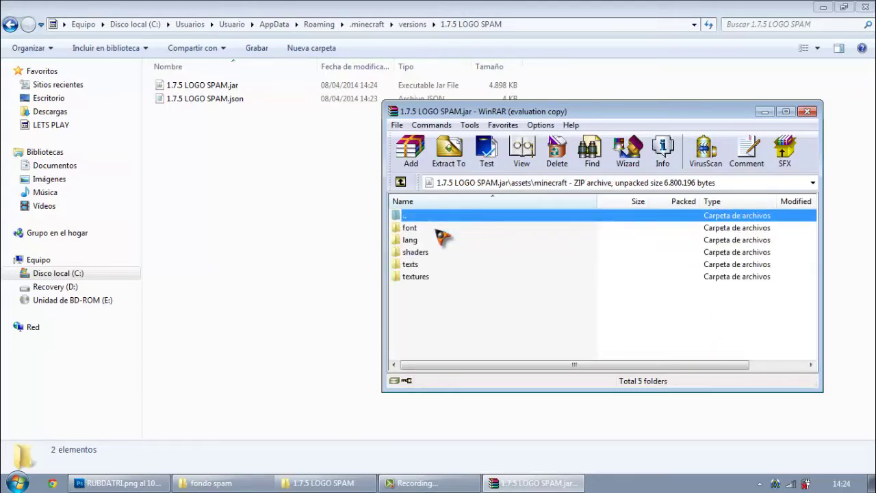
double_click(419, 277)
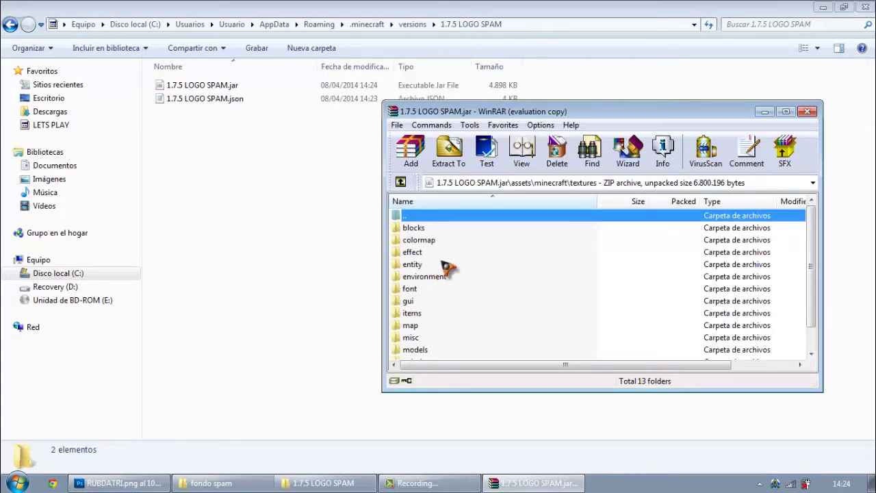
click(411, 304)
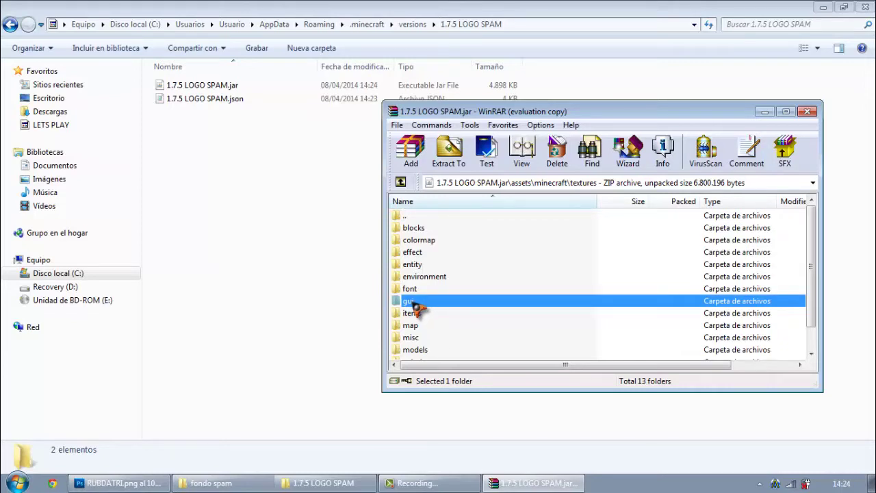
double_click(411, 302)
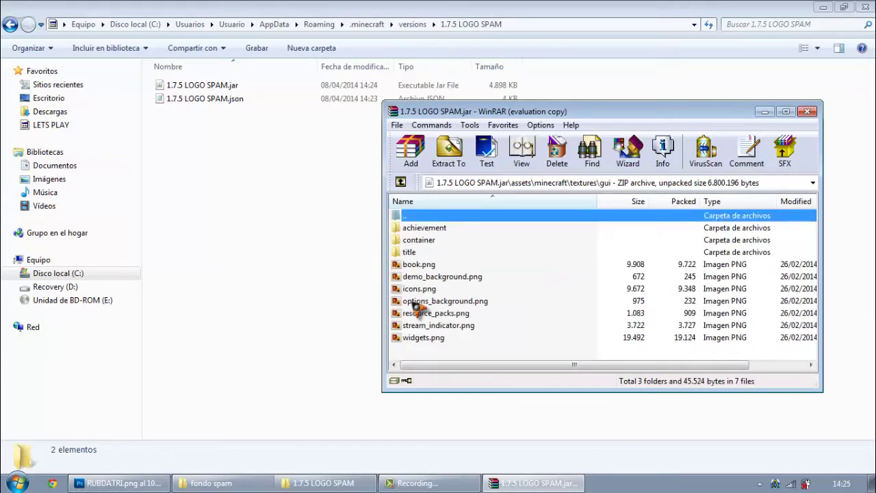
- Preview demo_background.png, book.png, options_background.png and resource_packs.png from the gui folder, closing each image again
click(438, 276)
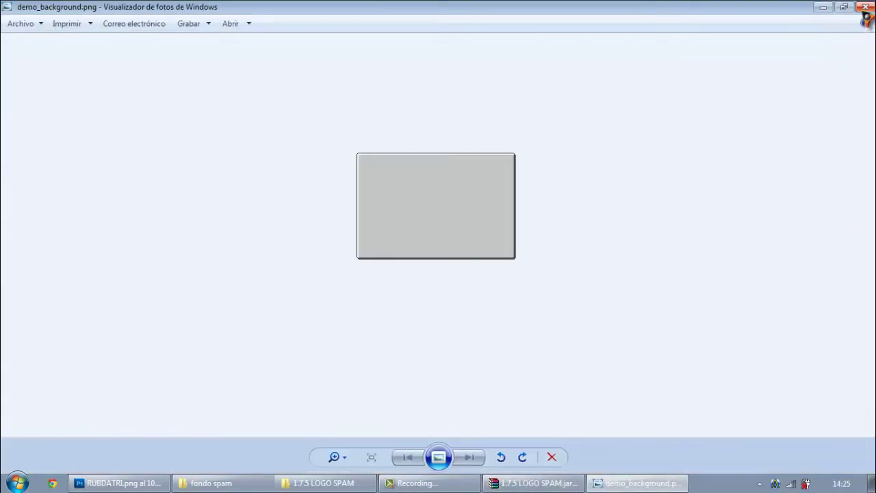
click(866, 7)
double_click(492, 264)
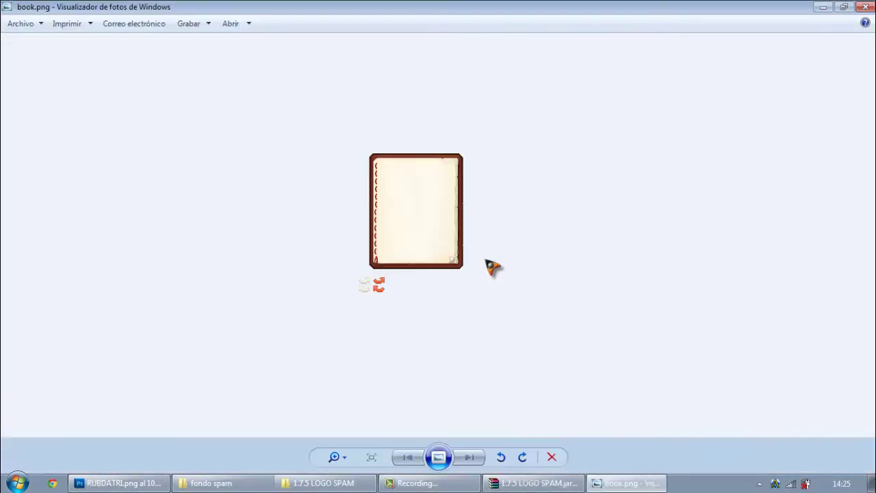
click(867, 8)
double_click(453, 304)
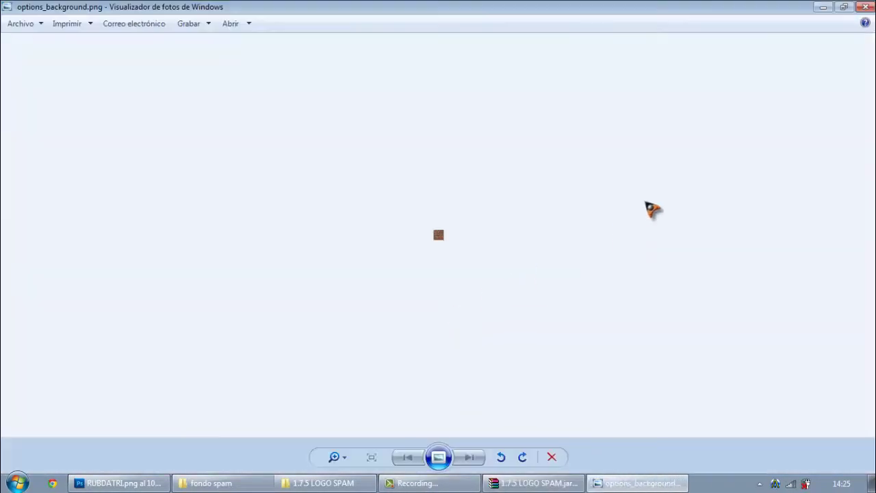
click(866, 7)
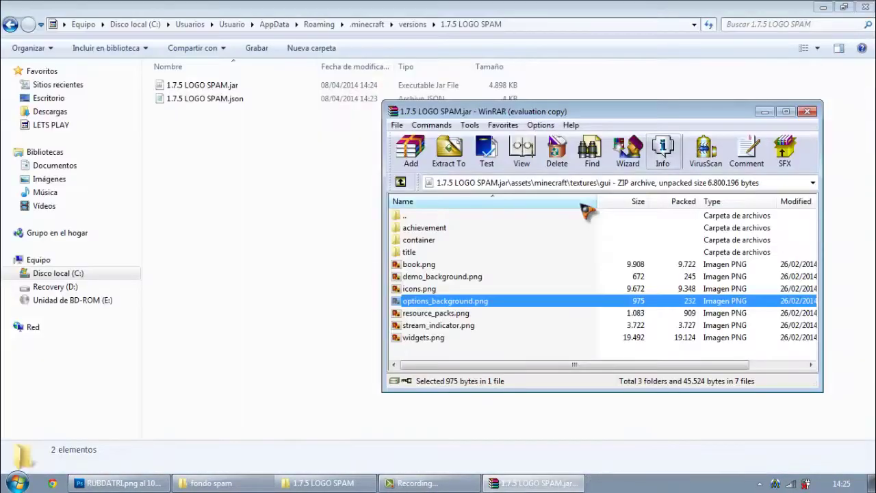
double_click(492, 316)
click(867, 8)
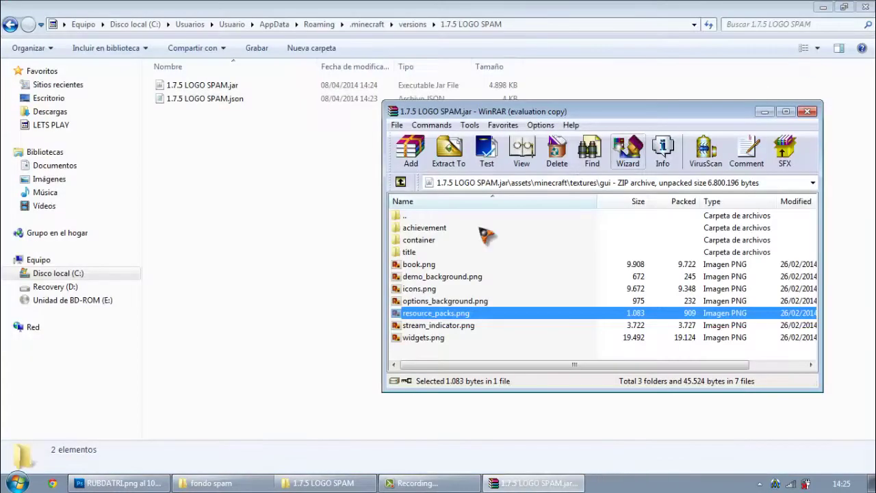
- Open the container folder inside gui and preview its beacon, dispenser, hopper, horse, villager and crafting_table images, closing each one again
double_click(437, 243)
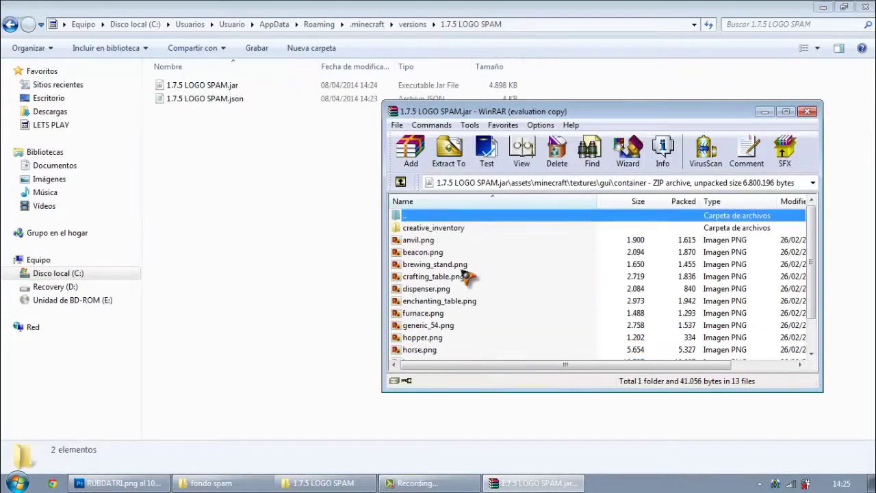
scroll(456, 347, down, 1)
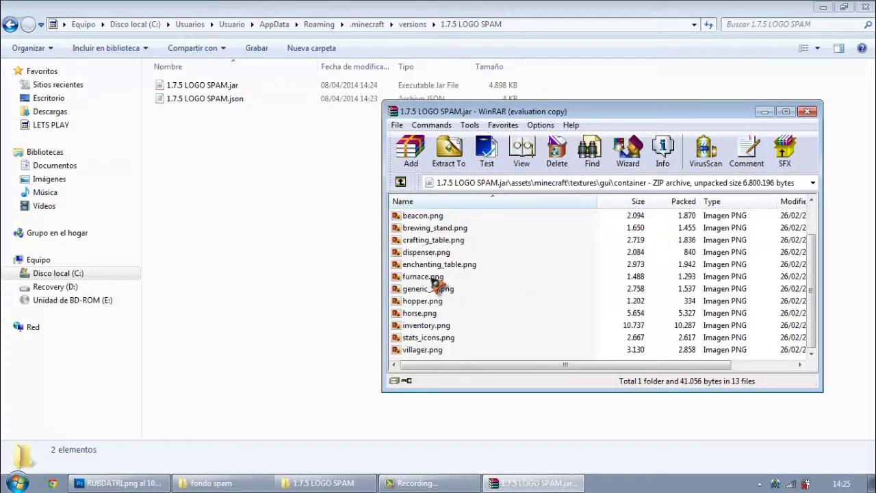
double_click(419, 218)
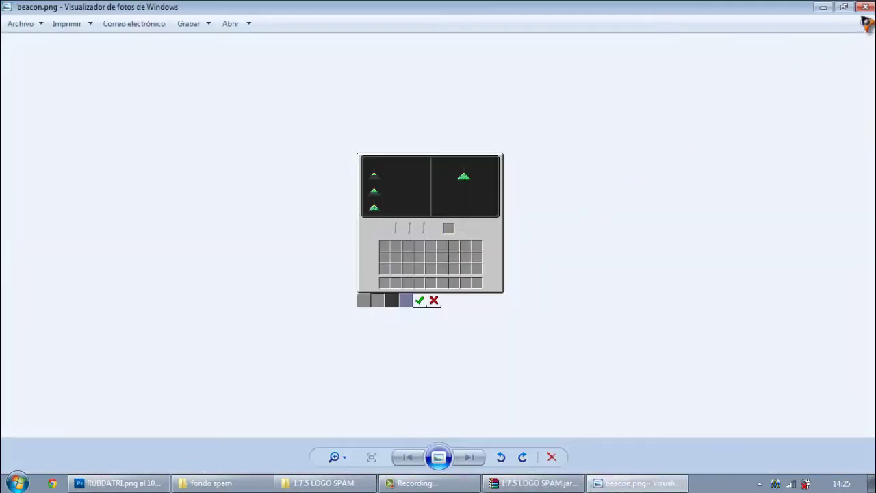
click(866, 6)
double_click(456, 252)
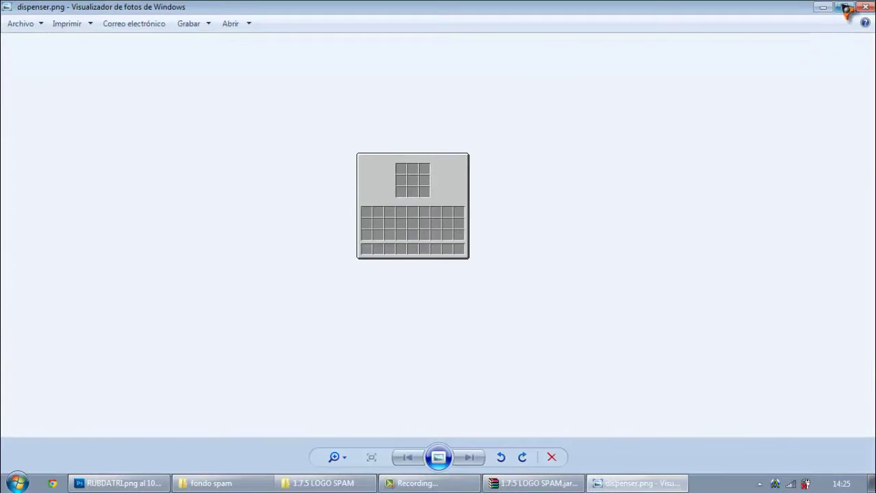
click(865, 7)
double_click(445, 301)
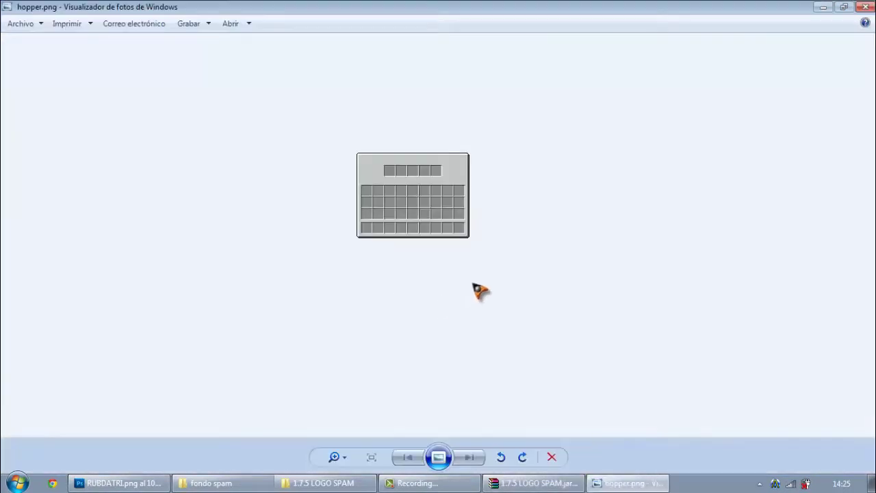
click(866, 6)
click(433, 315)
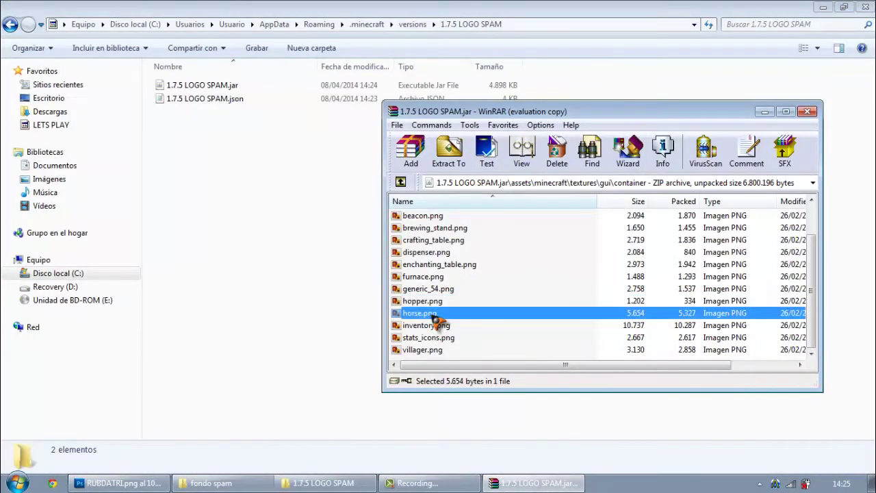
double_click(435, 318)
click(866, 6)
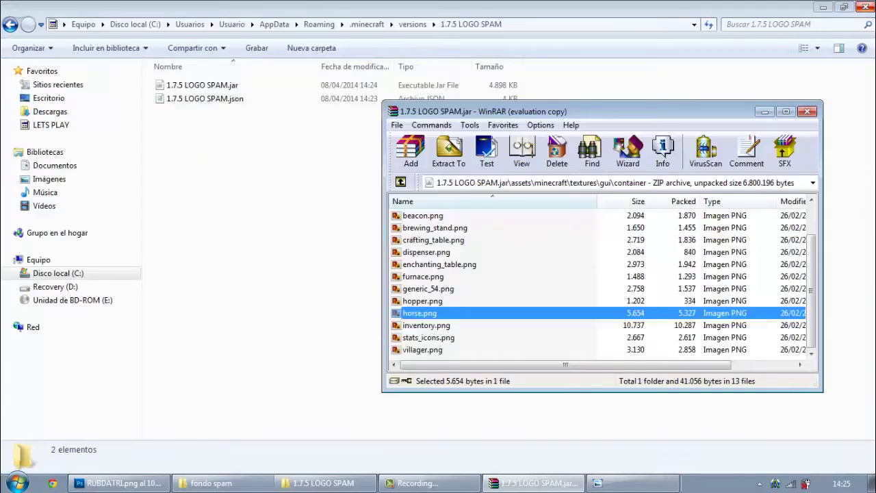
double_click(438, 350)
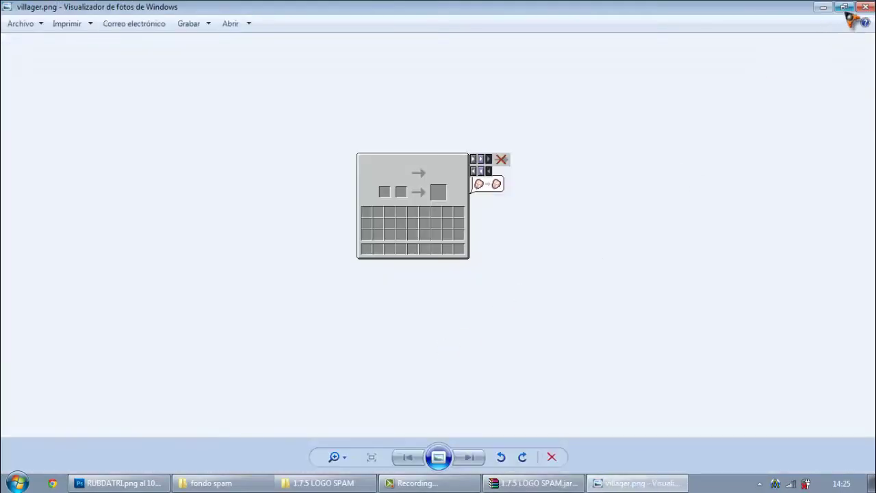
click(864, 7)
double_click(454, 252)
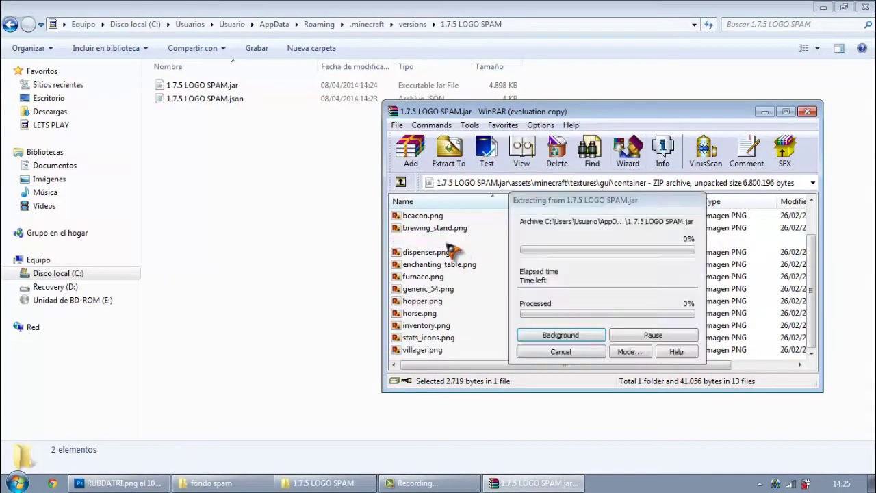
click(866, 7)
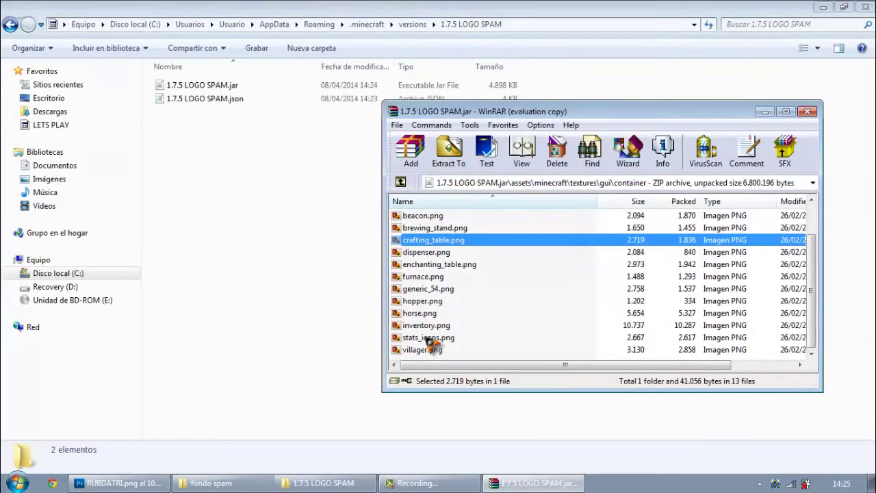
- Minimize the folder window, preview inventory.png from the container folder and extract that file to the desktop
click(824, 8)
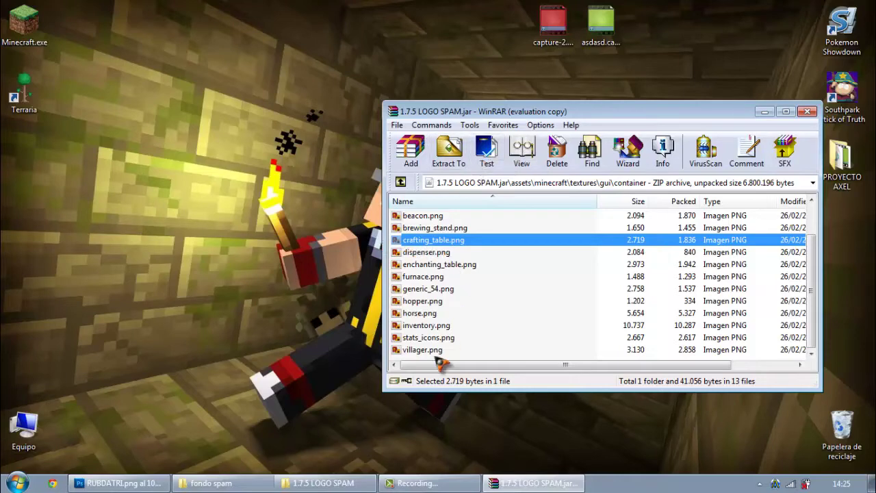
double_click(431, 327)
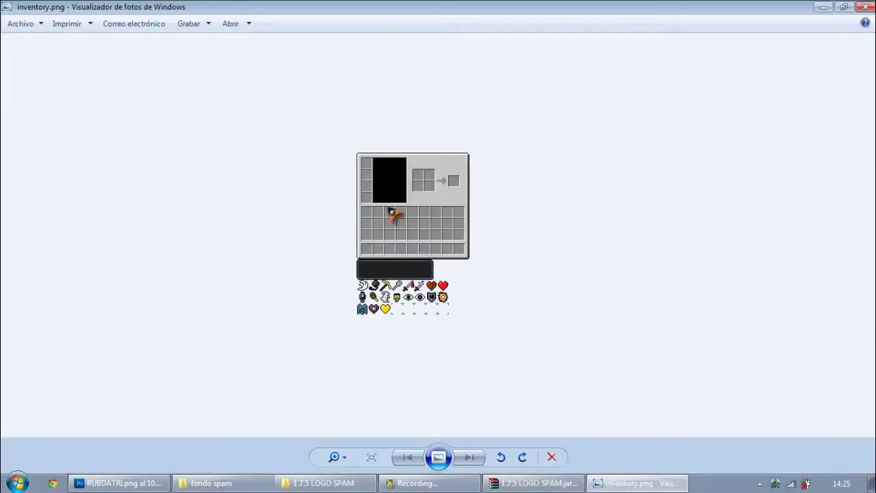
click(867, 8)
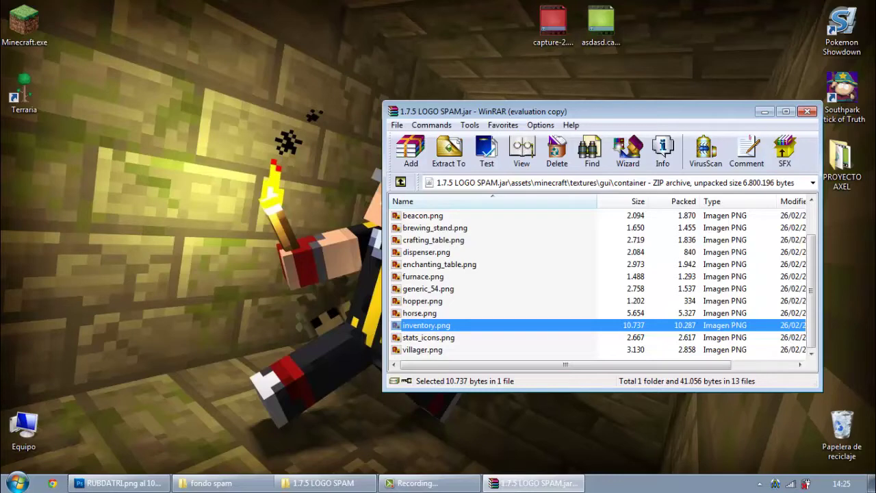
drag(426, 325, 24, 168)
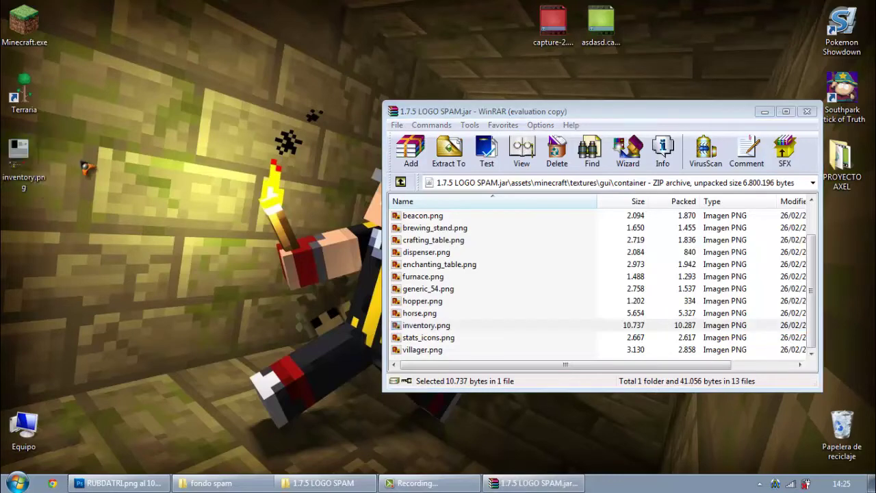
- Preview the extracted inventory.png from the desktop, minimize the archive window, and view the same image once more before closing it
double_click(24, 167)
click(832, 10)
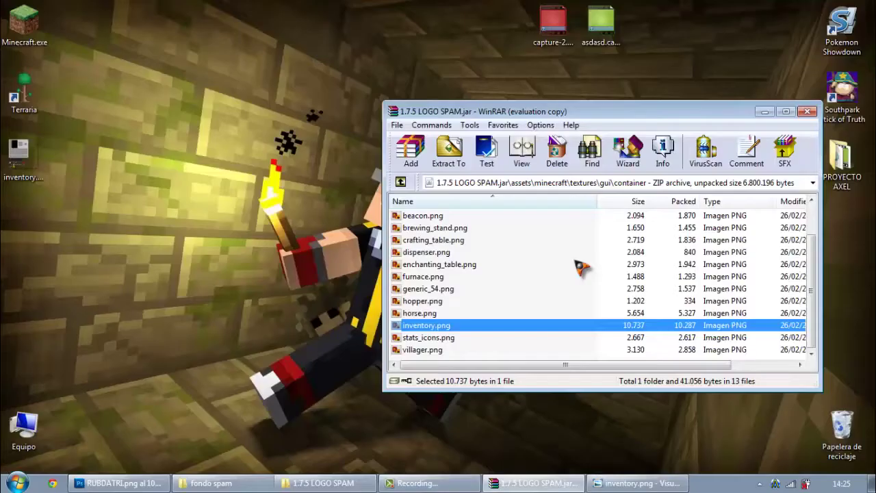
click(765, 112)
double_click(24, 154)
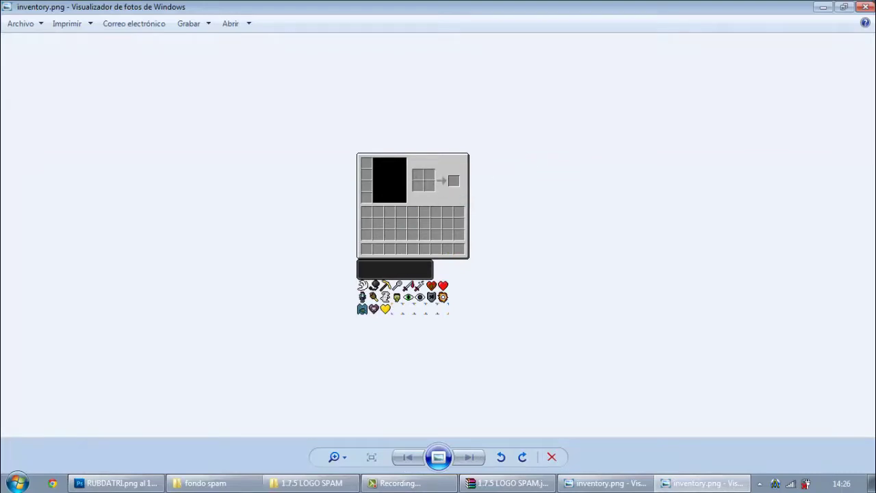
click(866, 6)
- Compare the logo version of inventory.png in the fondo spam folder with the plain inventory.png on the desktop, closing each preview
drag(25, 154, 223, 380)
double_click(322, 156)
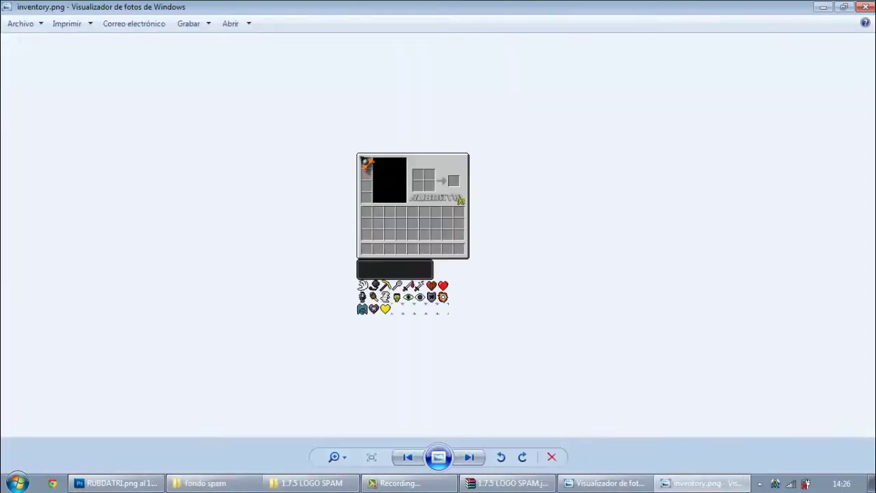
click(864, 6)
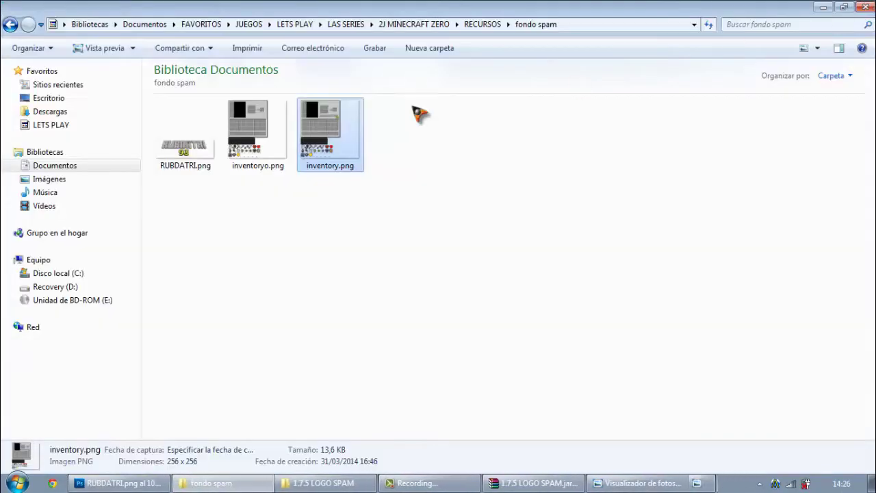
click(218, 484)
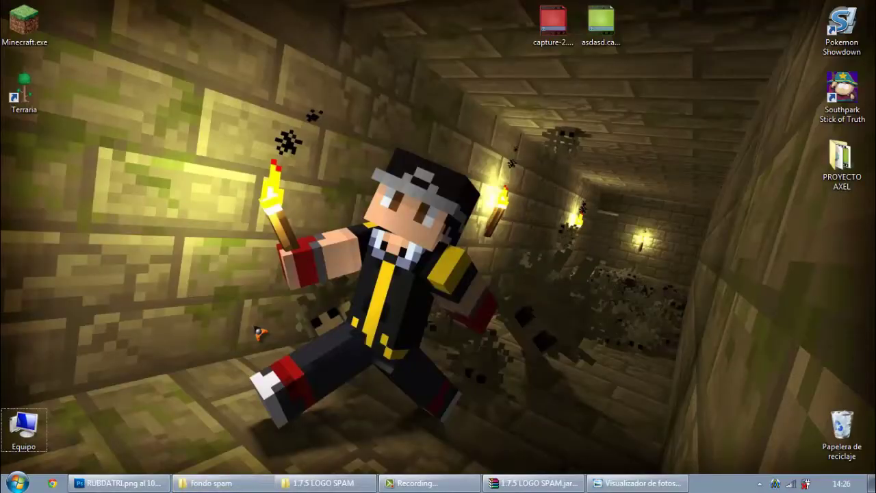
double_click(17, 156)
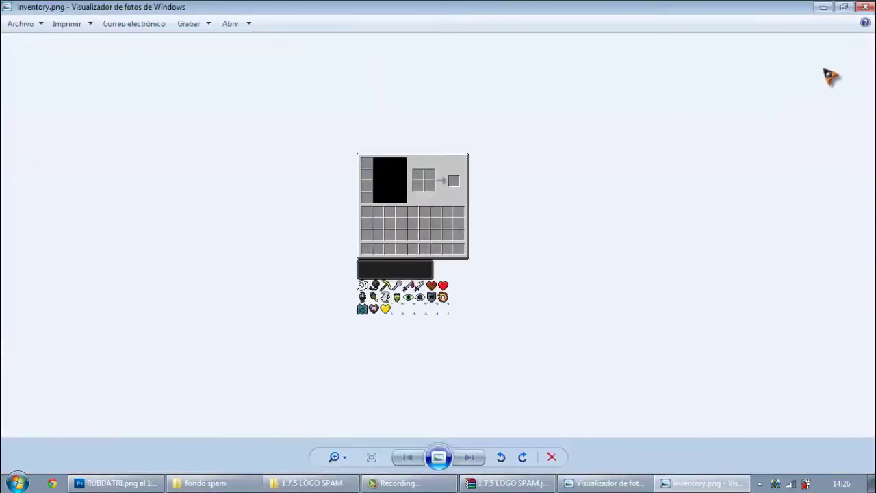
click(867, 6)
click(312, 483)
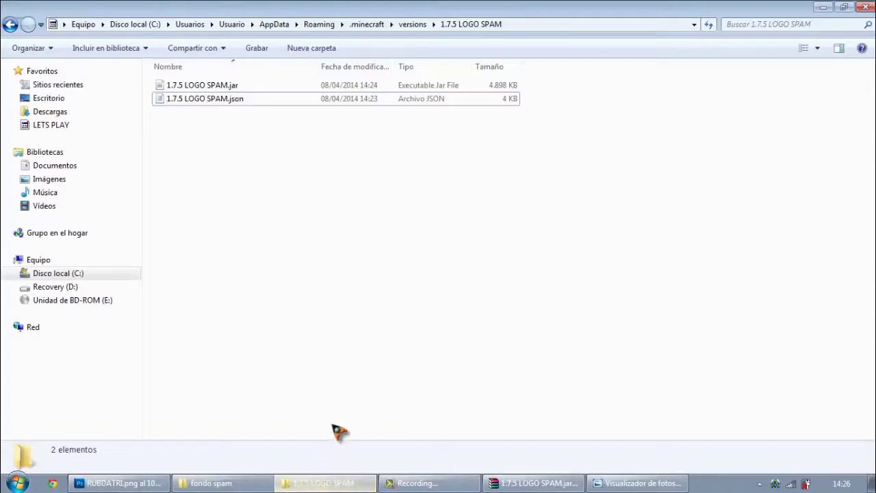
click(271, 456)
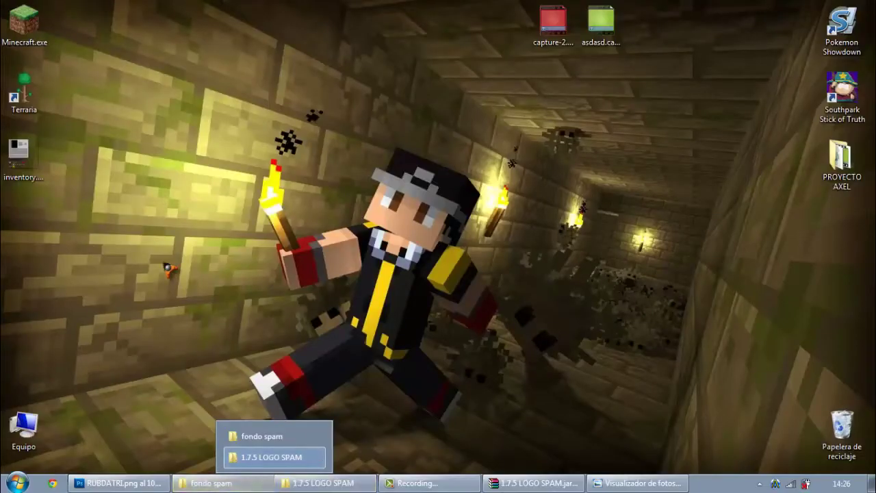
click(272, 457)
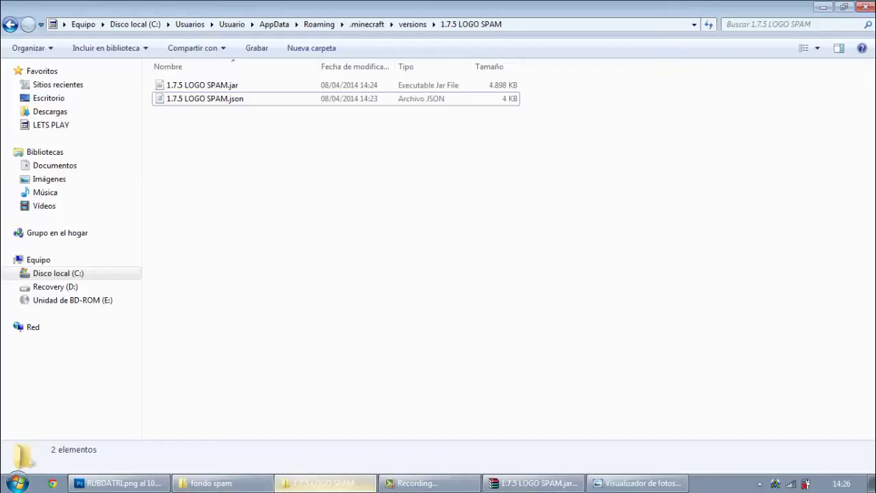
click(327, 484)
- Preview inventory.png with the logo from the fondo spam folder again, close the image and minimize the folder
click(212, 484)
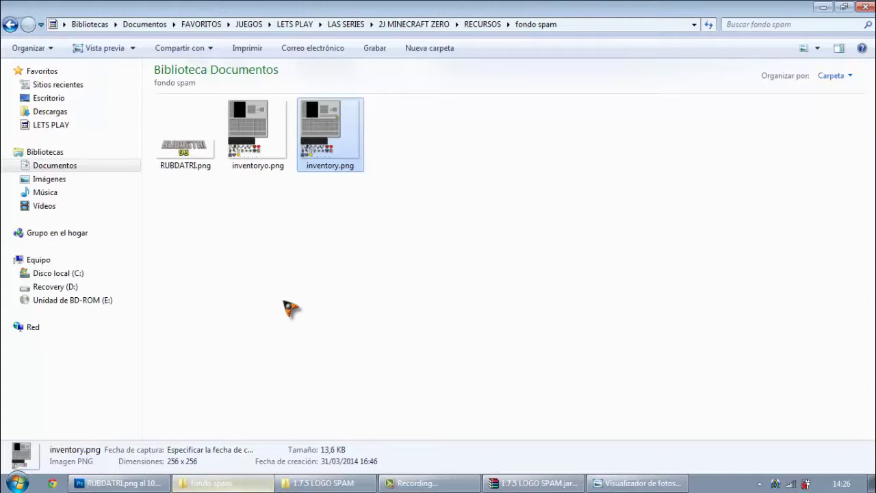
double_click(346, 150)
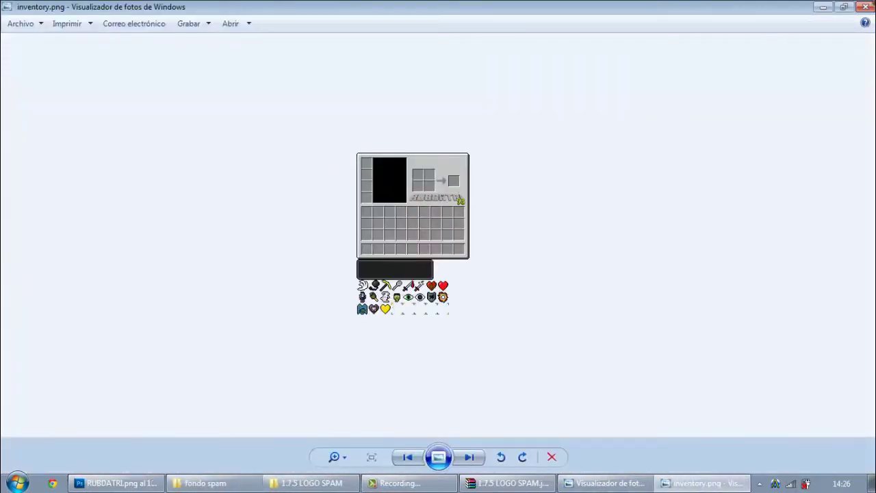
click(866, 6)
click(824, 9)
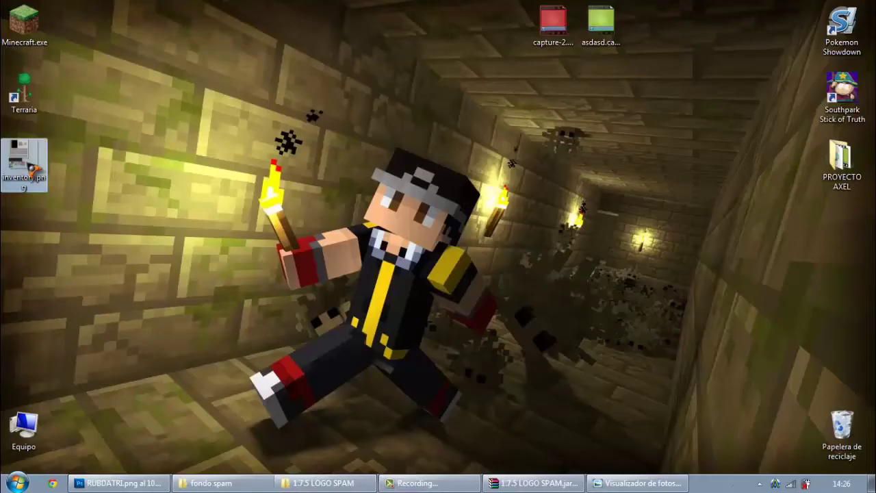
- Open the desktop copy of inventory.png as a separate document in Photoshop
right_click(25, 164)
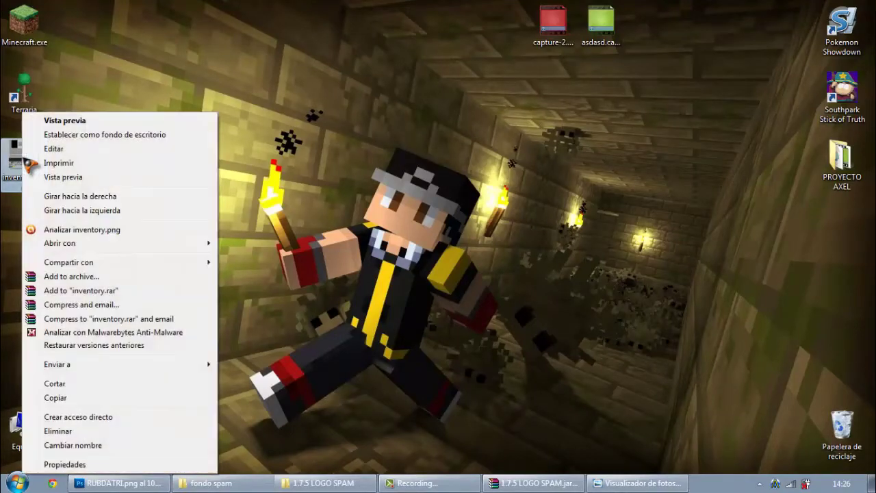
key(Escape)
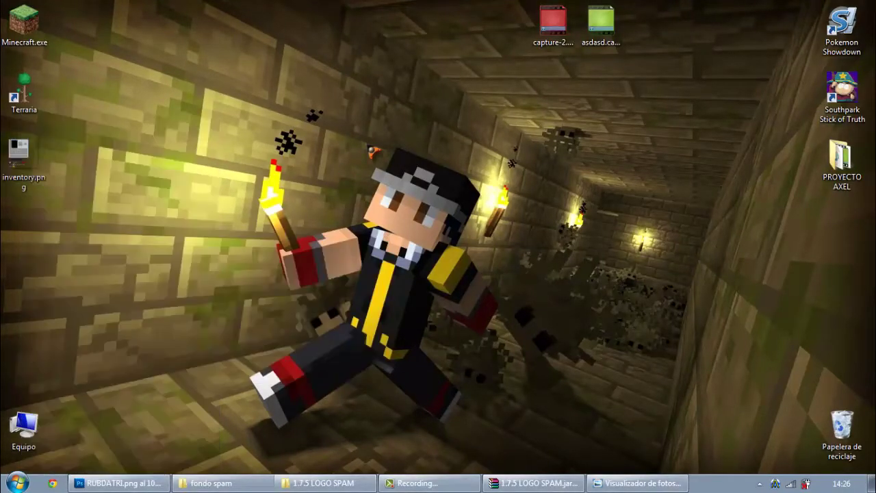
drag(25, 165, 200, 58)
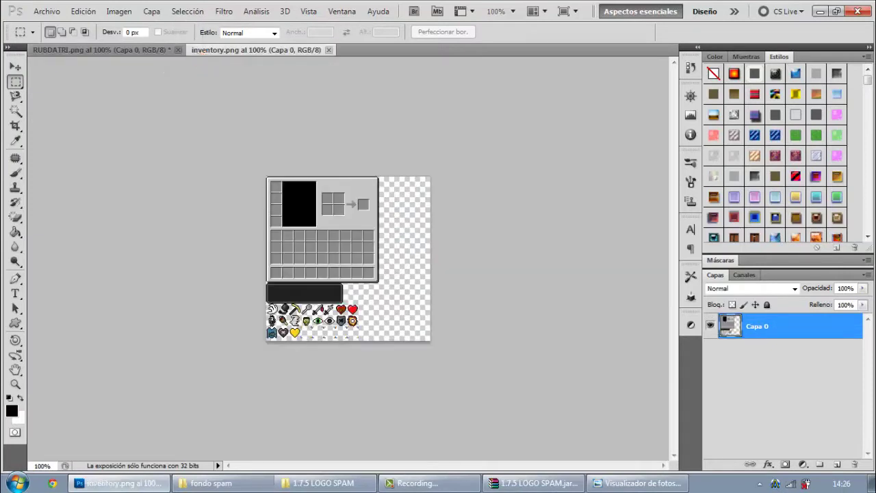
- Copy the logo from RUBDATRI.png into inventory.png as a new layer and close RUBDATRI.png without saving
click(141, 52)
key(v)
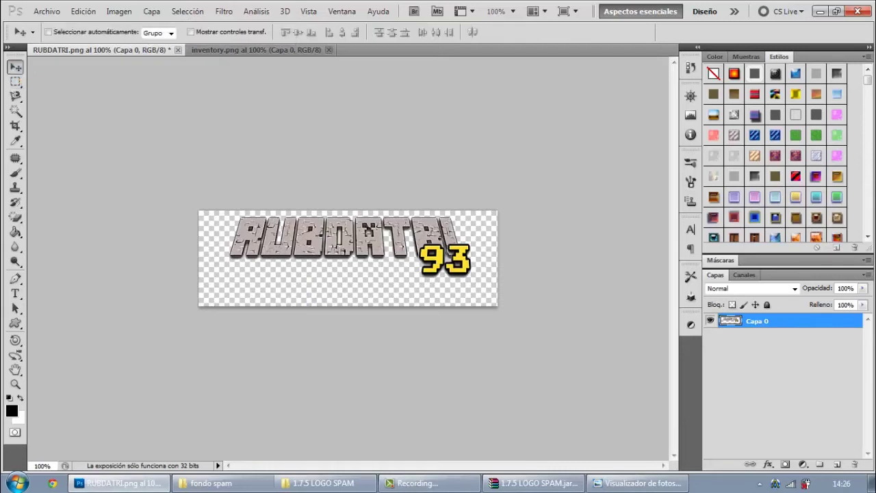
mouse_move(322, 178)
mouse_down()
mouse_move(329, 271)
mouse_move(327, 175)
mouse_up()
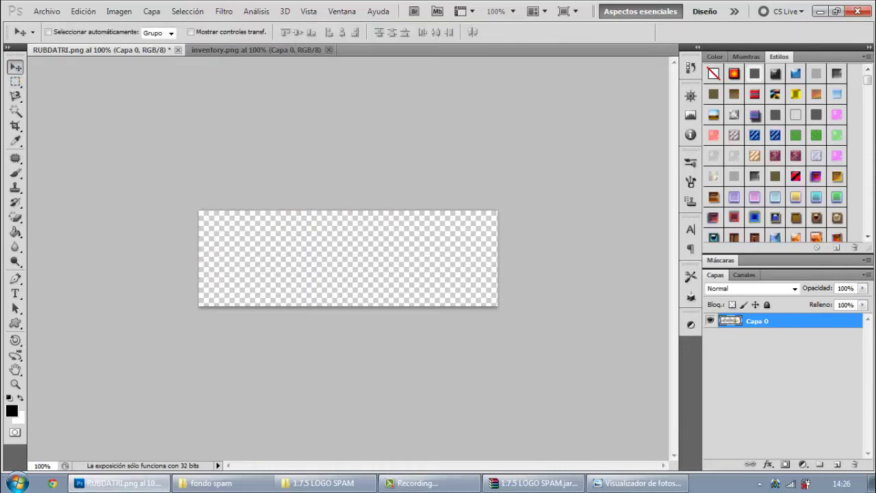
key(ctrl+Tab)
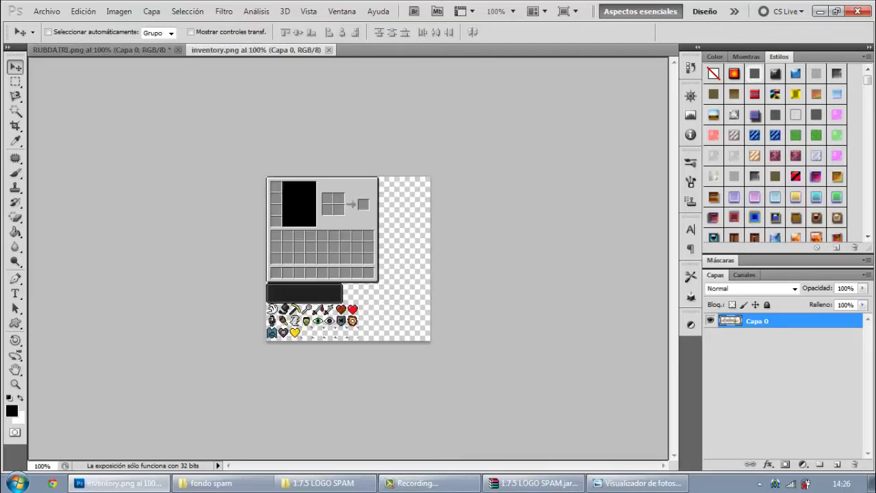
drag(253, 50, 346, 233)
click(178, 50)
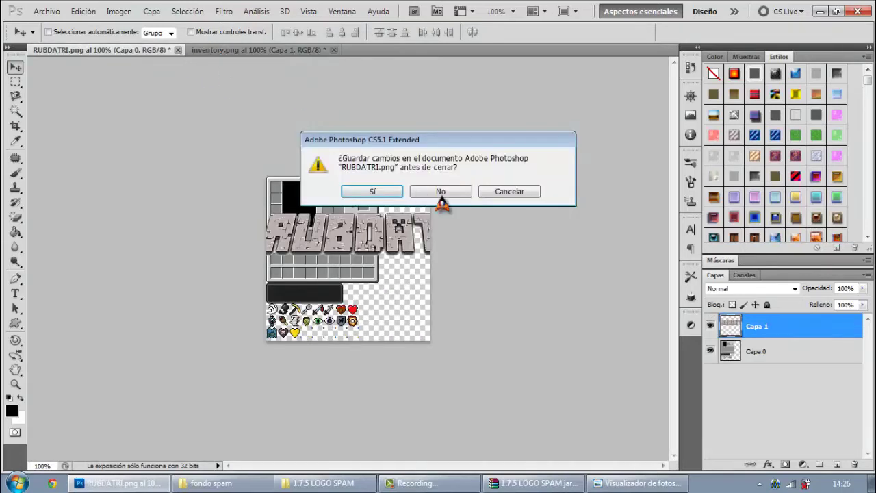
click(441, 192)
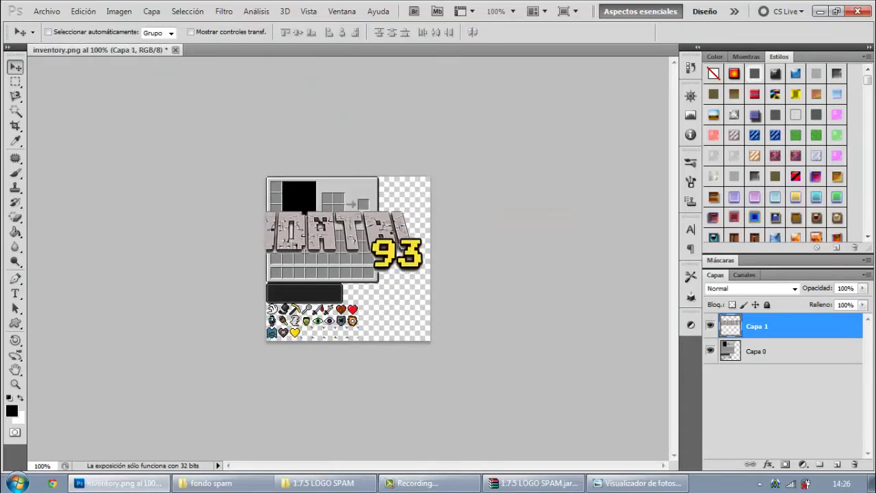
- Scale the logo layer to 23.75% width and 25% height and place it above the inventory's crafting grid
key(shift+Left)
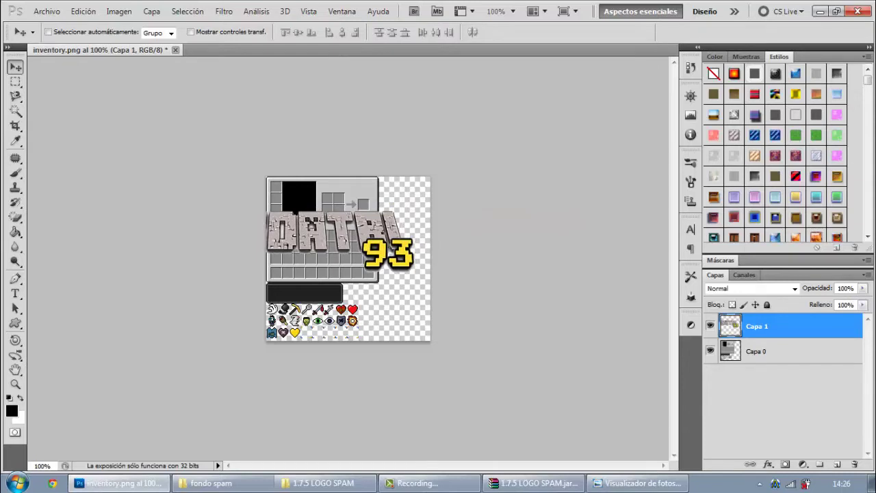
key(ctrl+t)
drag(416, 211, 355, 226)
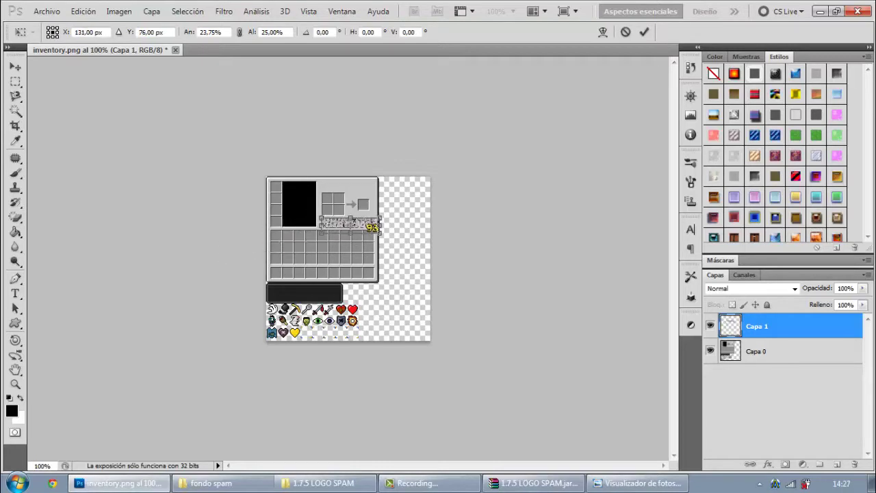
key(ctrl+plus)
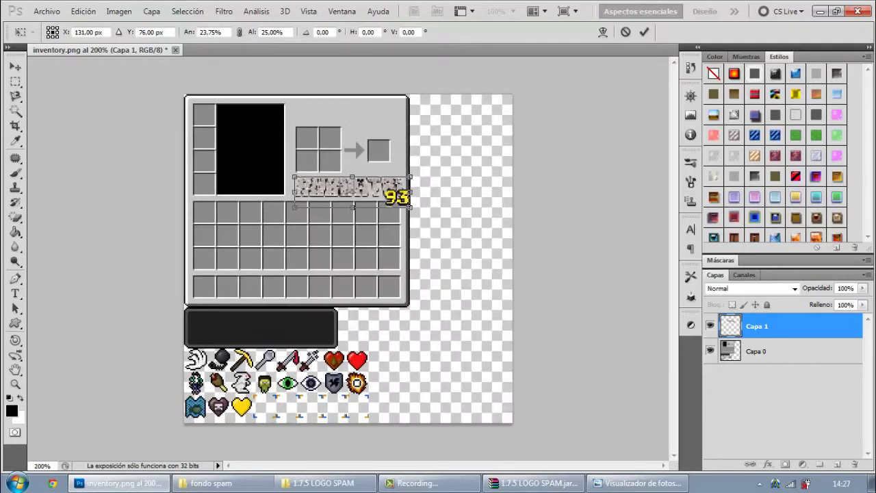
key(ctrl+plus)
scroll(349, 260, up, 3)
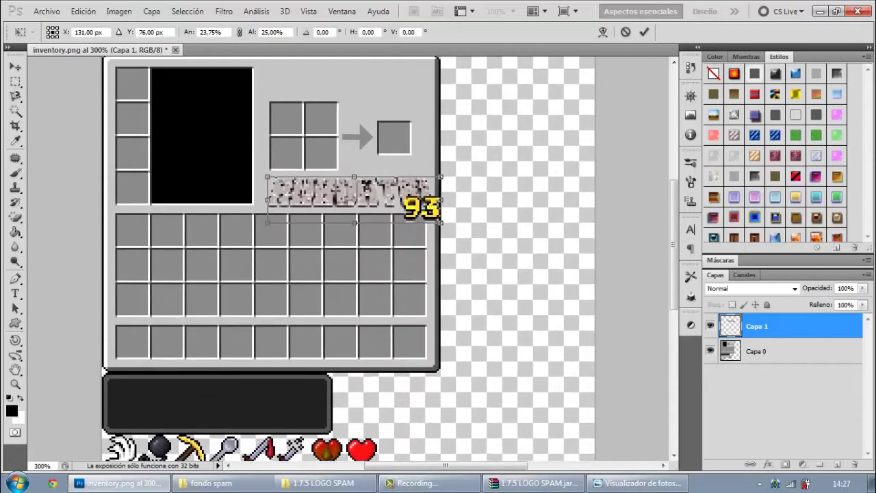
drag(354, 272, 344, 159)
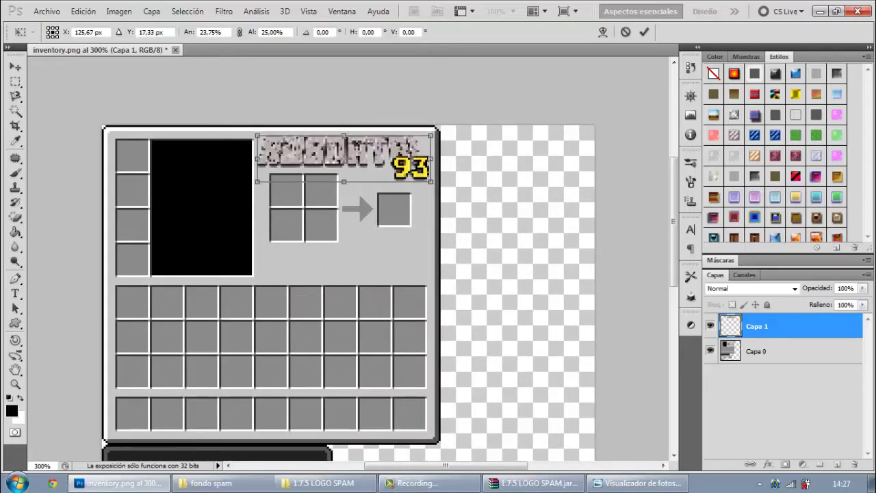
key(Return)
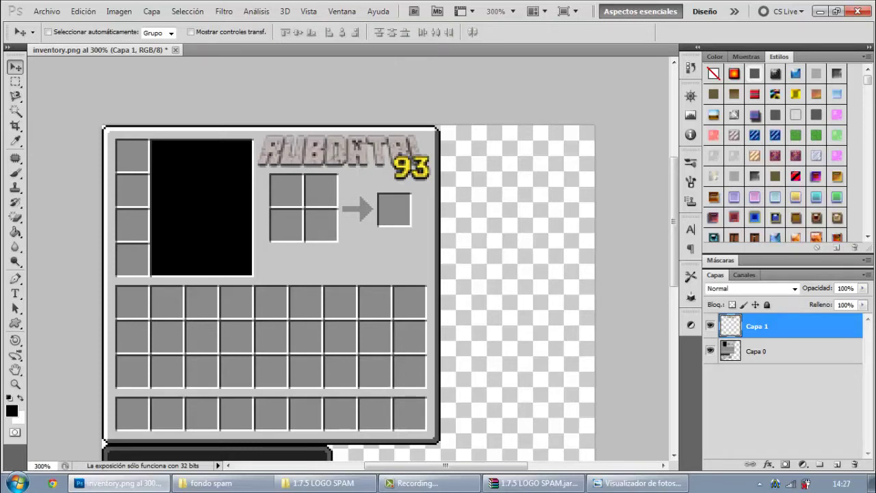
- Move the logo from above the crafting grid to the space just below it, over the item slots' upper edge
scroll(343, 287, down, 2)
scroll(342, 288, up, 2)
scroll(343, 288, down, 1)
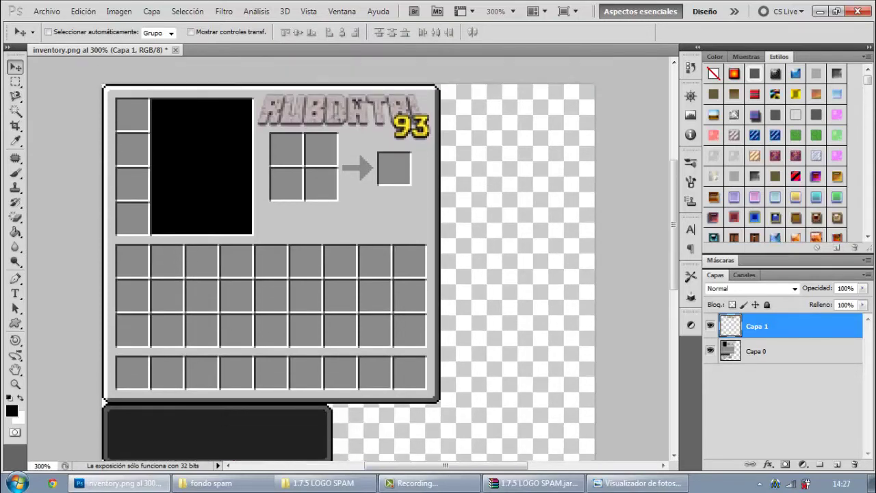
scroll(343, 288, up, 2)
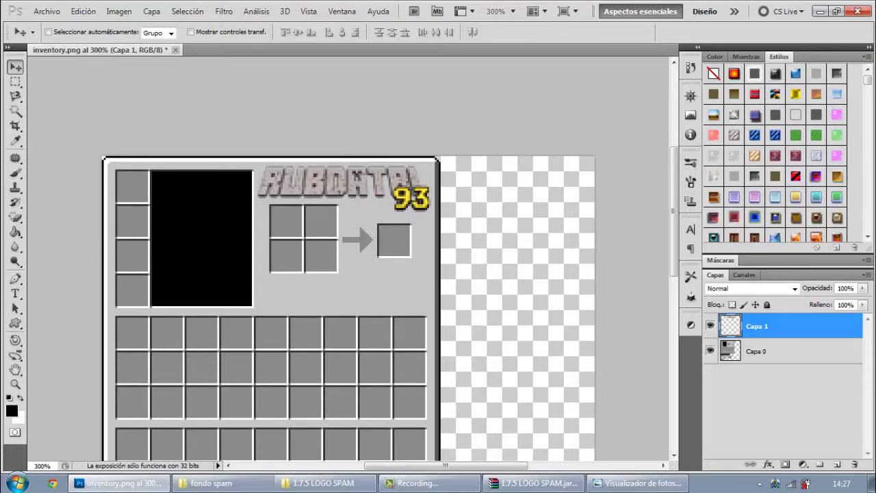
drag(342, 192, 356, 288)
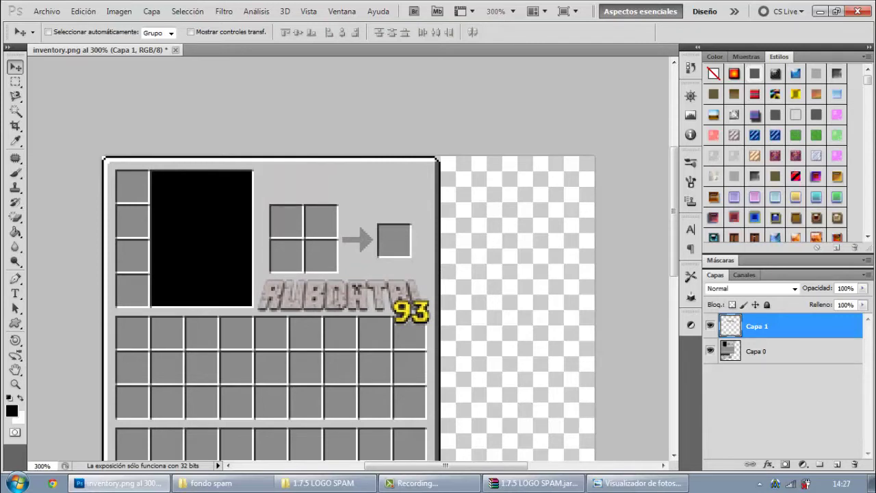
- Scale the logo to about 94.44% width and 76.39% height so it fits between the crafting grid and the item slots
key(ctrl+t)
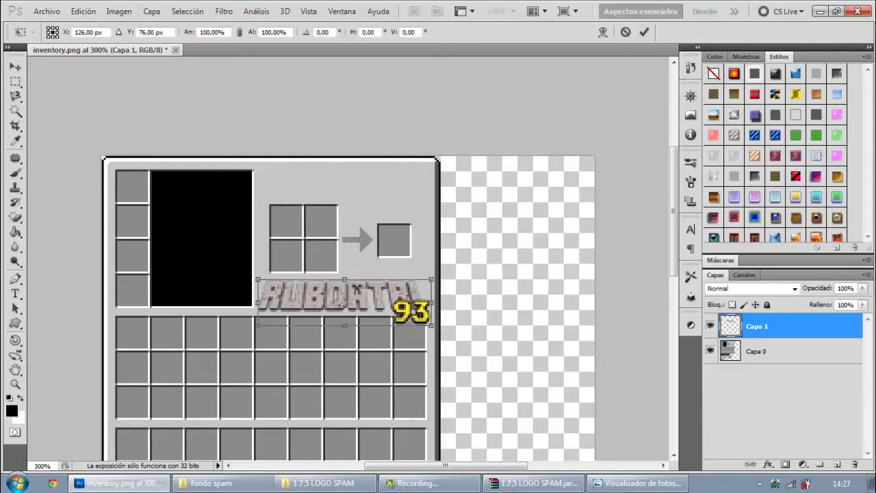
drag(344, 325, 344, 315)
drag(432, 296, 428, 296)
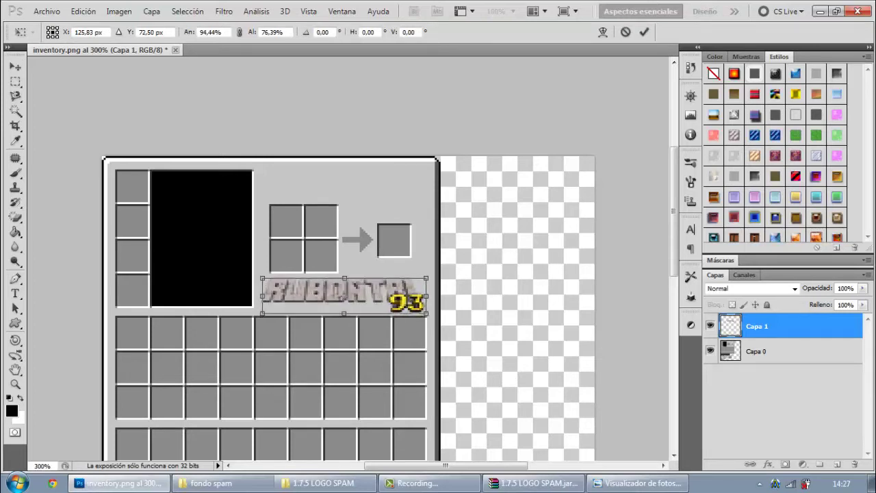
key(Return)
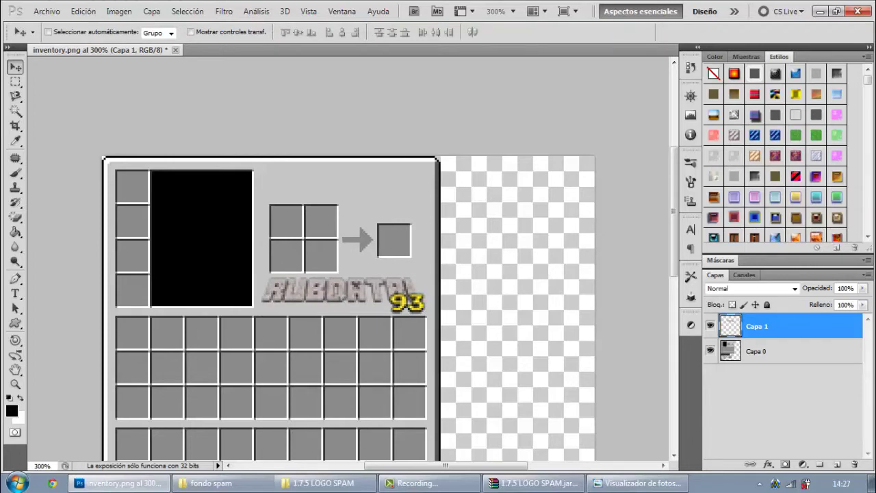
key(ctrl+minus)
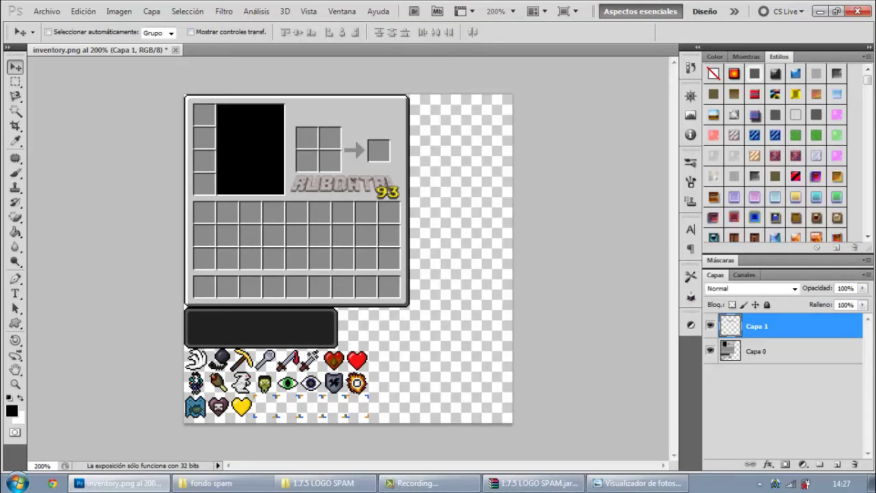
- Save the edited image to the desktop as inventory.png in PNG format, replacing the existing file, with no interlacing
click(50, 12)
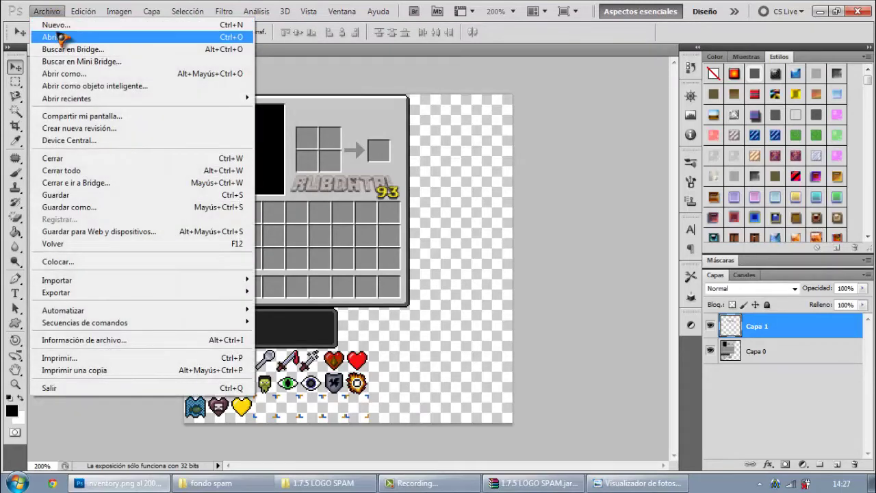
click(96, 198)
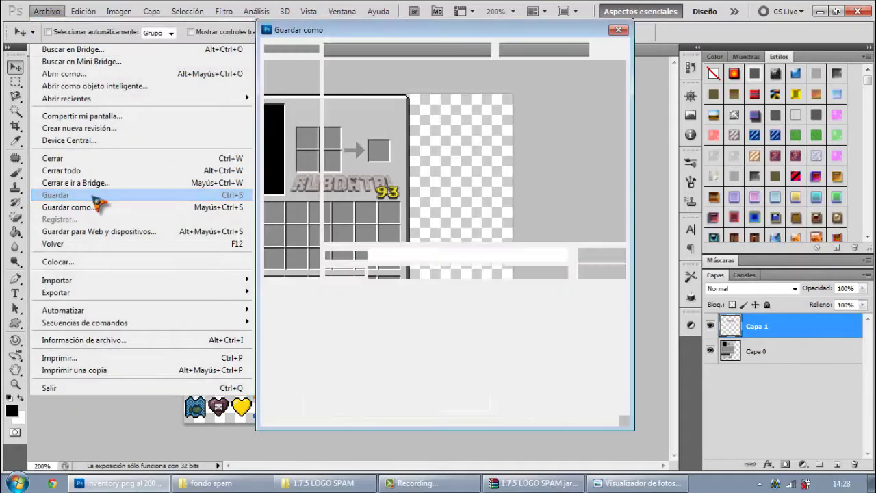
click(487, 272)
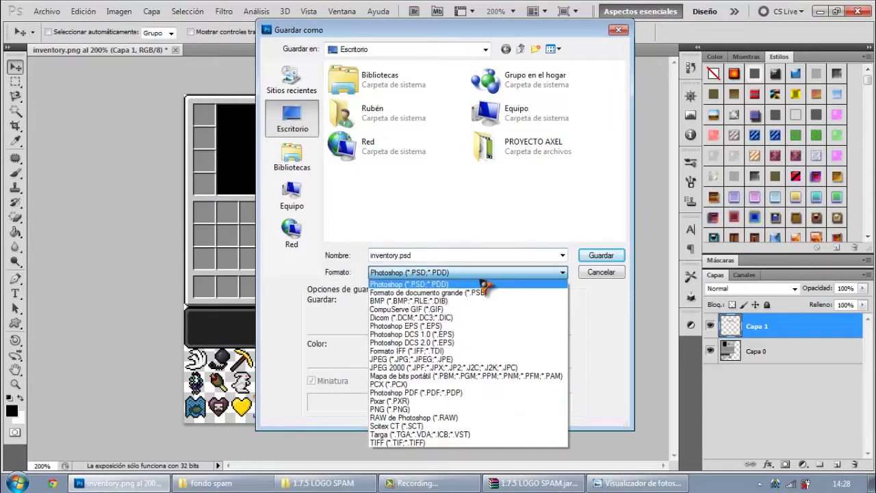
click(465, 409)
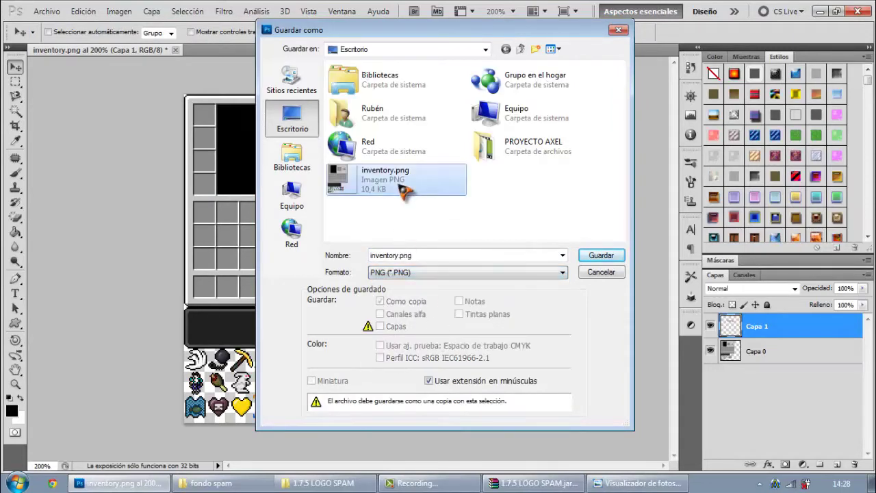
click(583, 259)
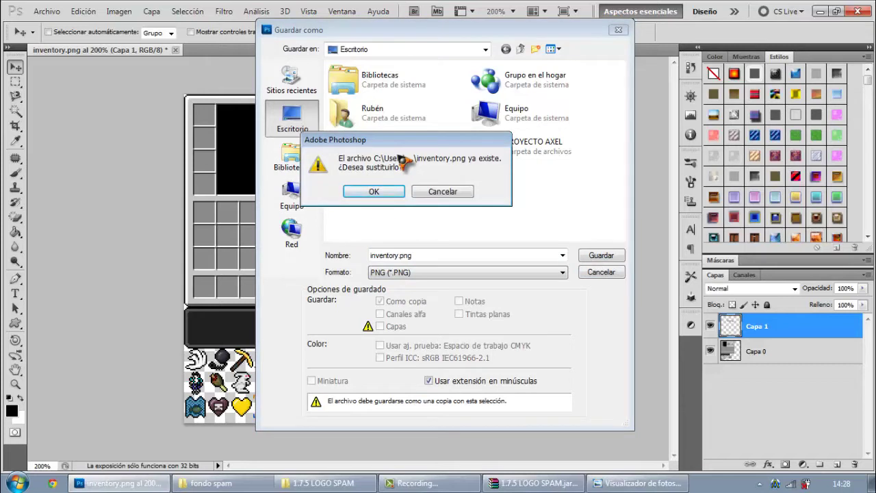
click(379, 194)
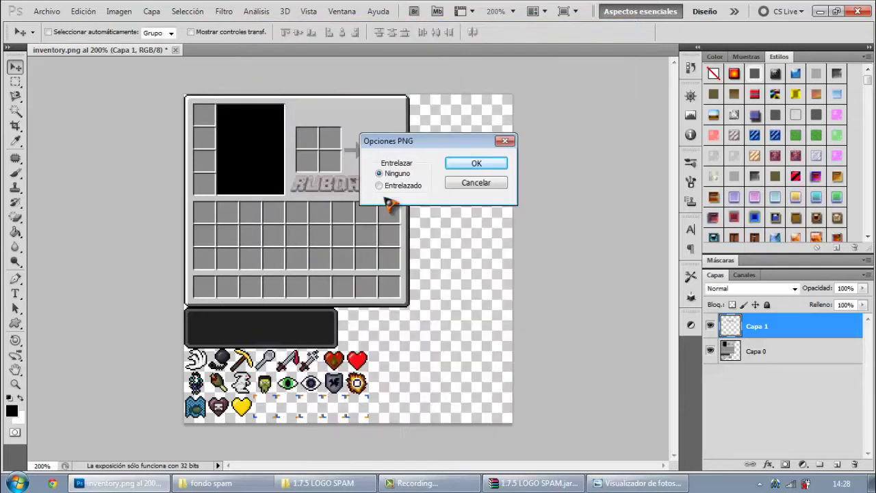
click(474, 168)
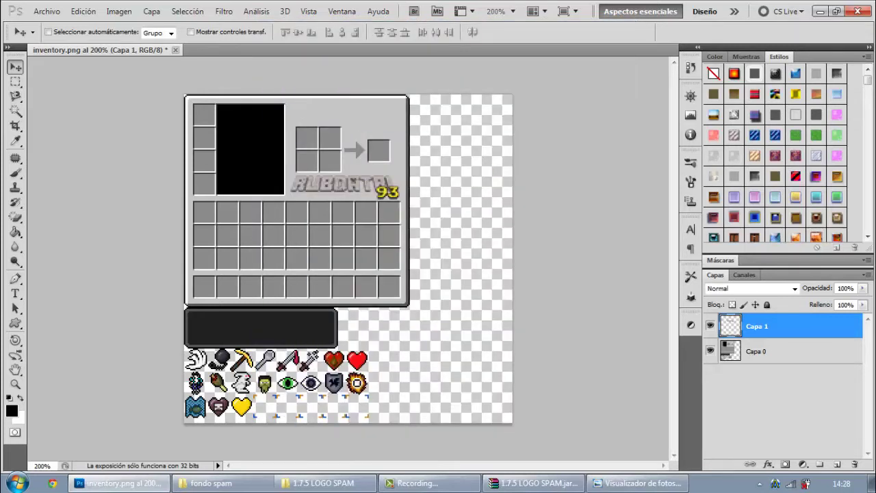
- Exit Photoshop without saving the layered document, and preview the desktop's inventory.png
click(857, 11)
click(443, 192)
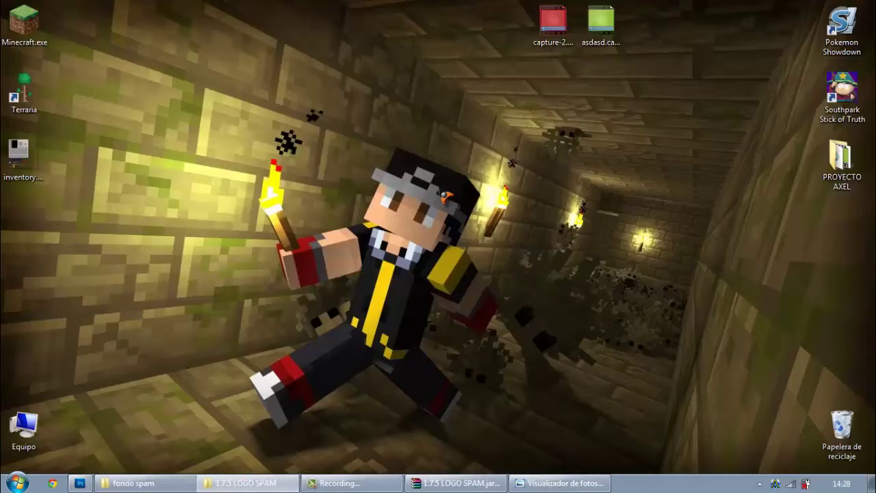
double_click(52, 174)
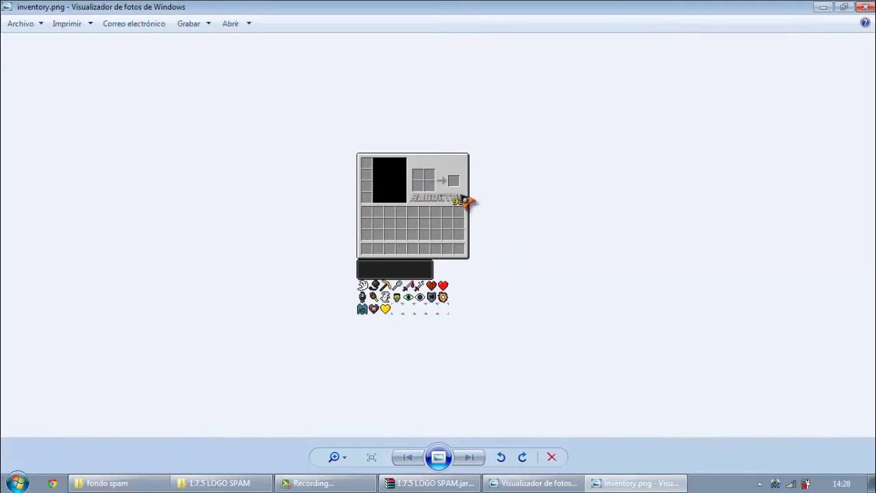
click(867, 7)
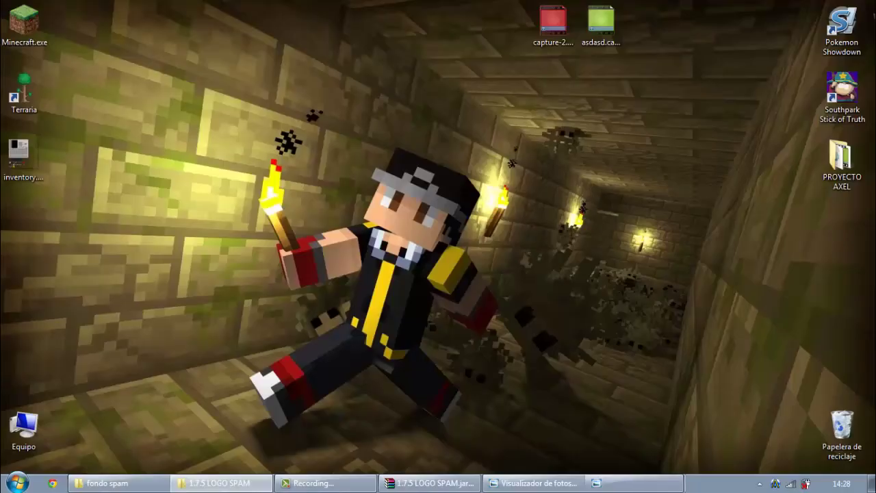
- Add the desktop's inventory.png to the container folder of 1.7.5 LOGO SPAM.jar in WinRAR, replacing the original file
click(430, 483)
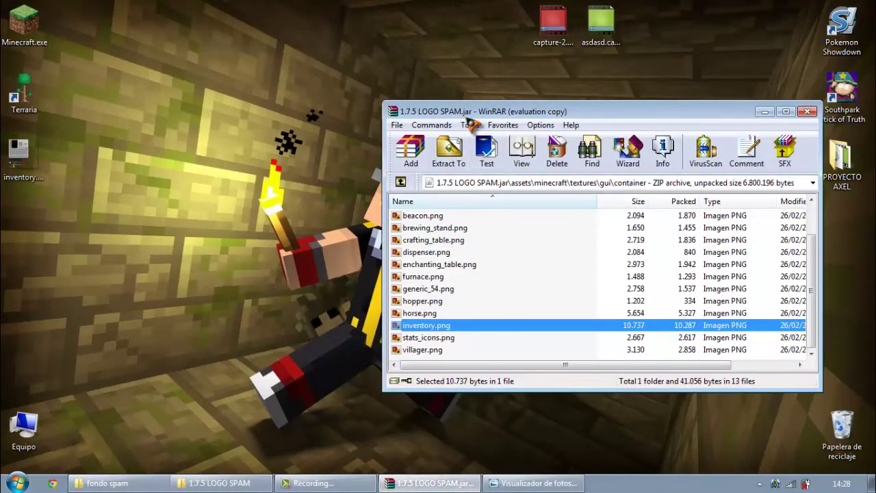
drag(24, 159, 412, 312)
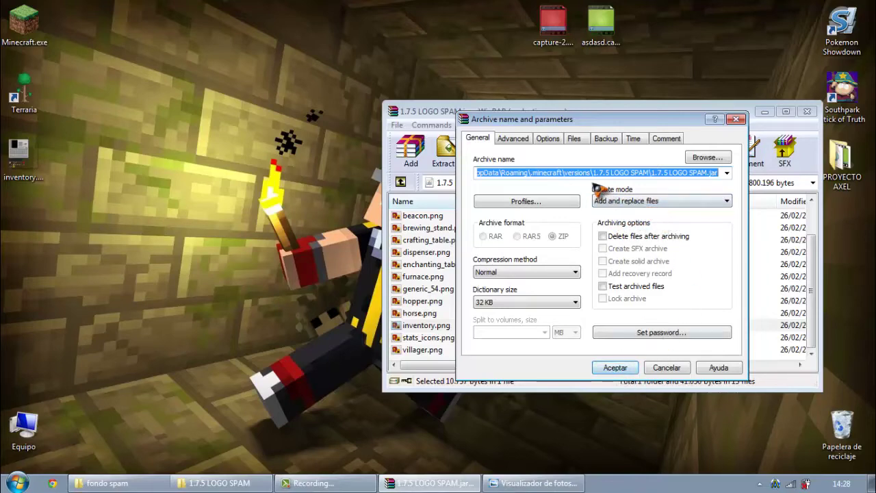
click(633, 368)
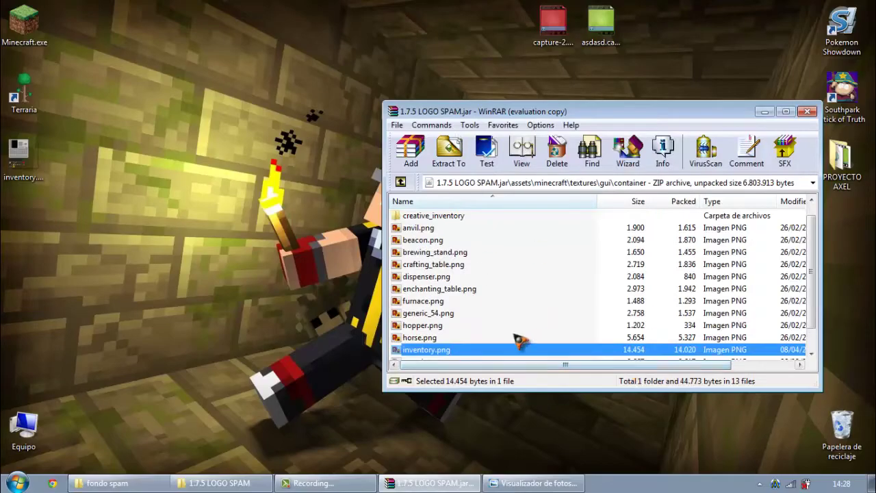
- Preview the replaced inventory.png inside the archive, close the archive, and switch to the 1.7.5 LOGO SPAM folder
double_click(480, 356)
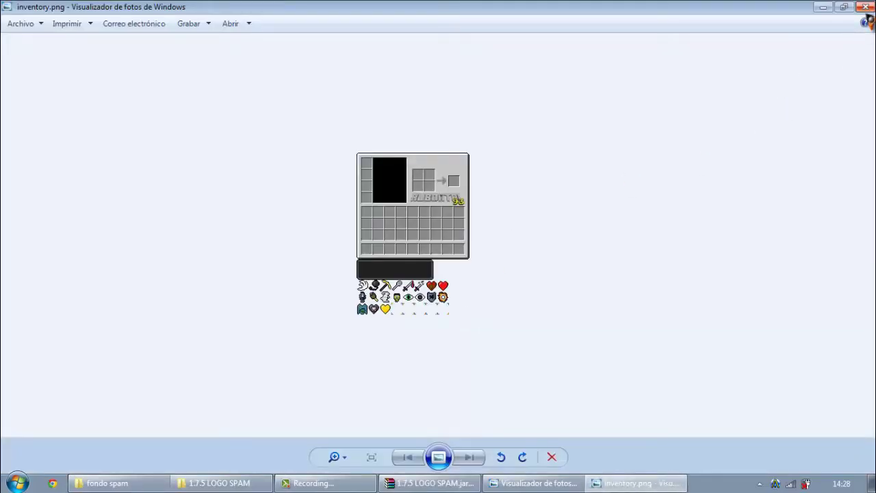
click(866, 6)
click(819, 107)
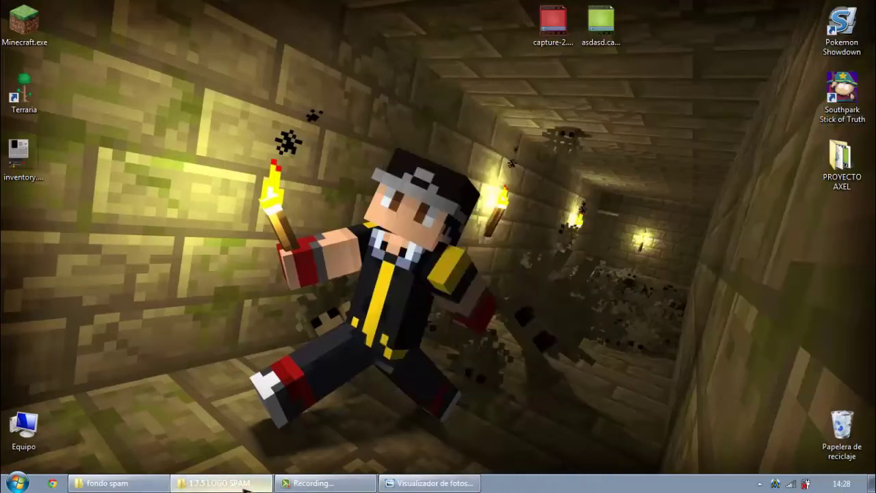
click(215, 482)
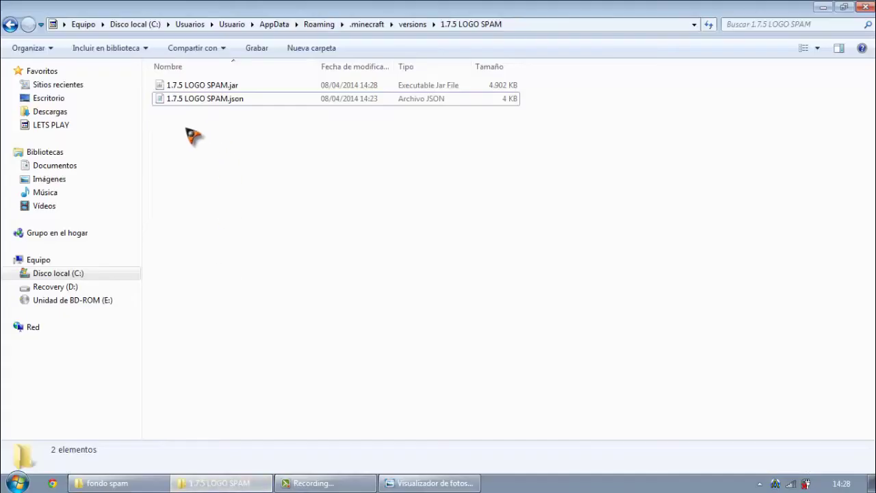
right_click(212, 89)
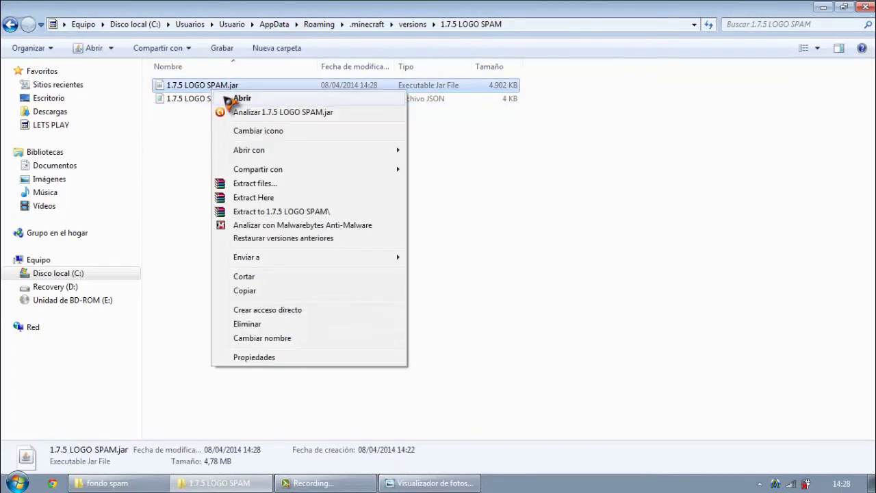
click(267, 153)
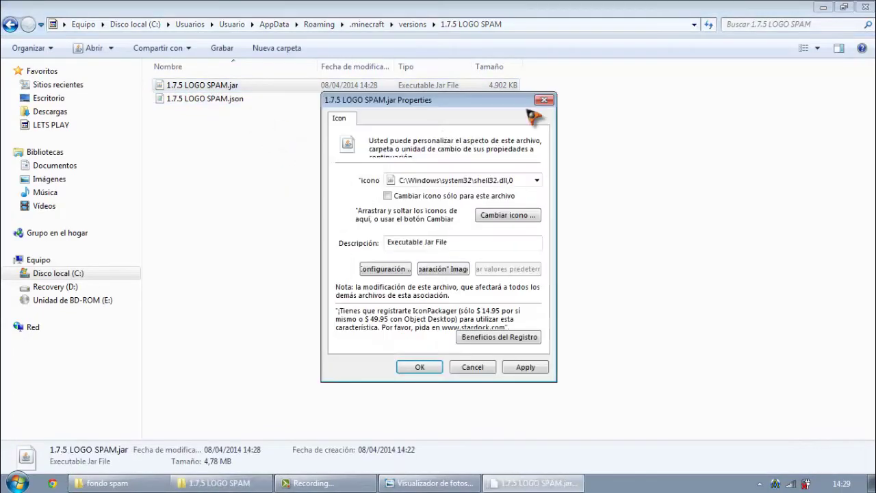
click(548, 104)
- Reopen 1.7.5 LOGO SPAM.jar with WinRAR and dismiss the pop-up window
right_click(293, 96)
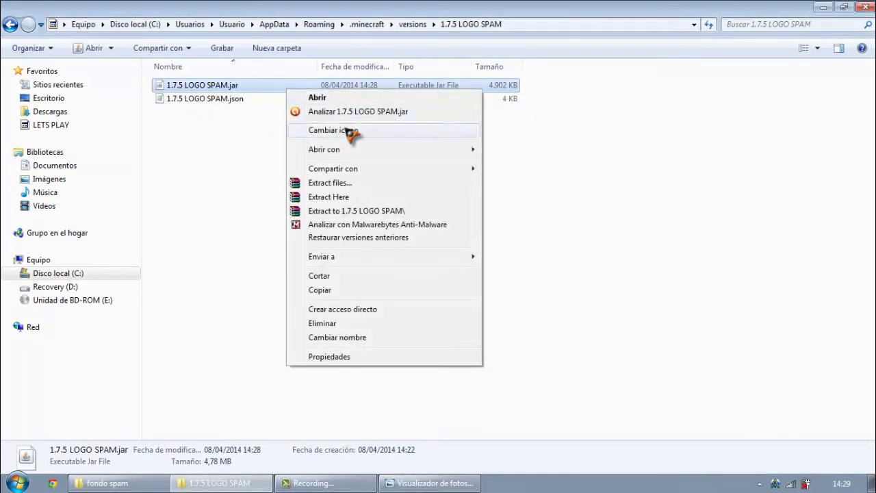
mouse_move(432, 149)
click(540, 179)
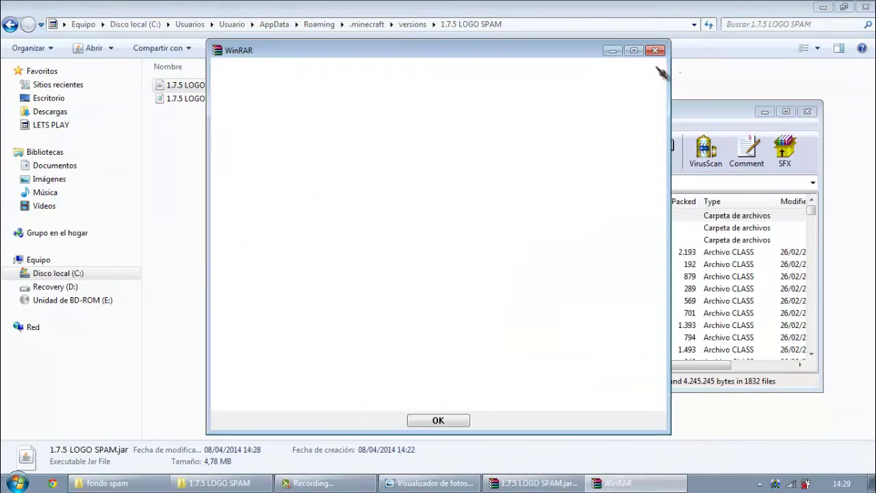
click(656, 51)
- Preview inventory.png in the archive's assets\minecraft\textures\gui\container folder, and close the archive and the version folder
double_click(427, 228)
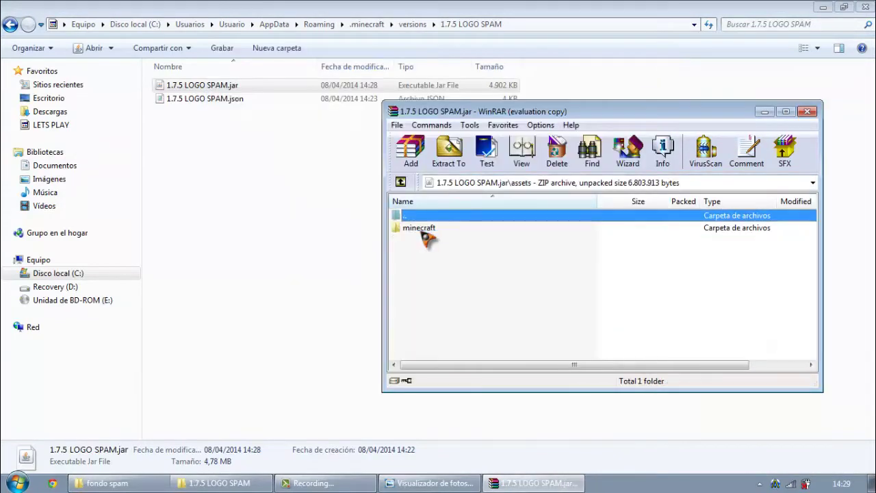
double_click(425, 229)
double_click(439, 276)
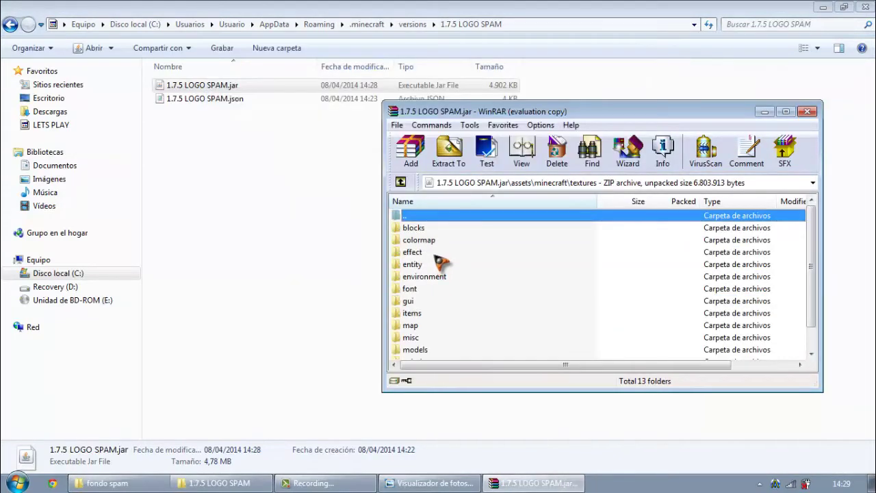
double_click(424, 301)
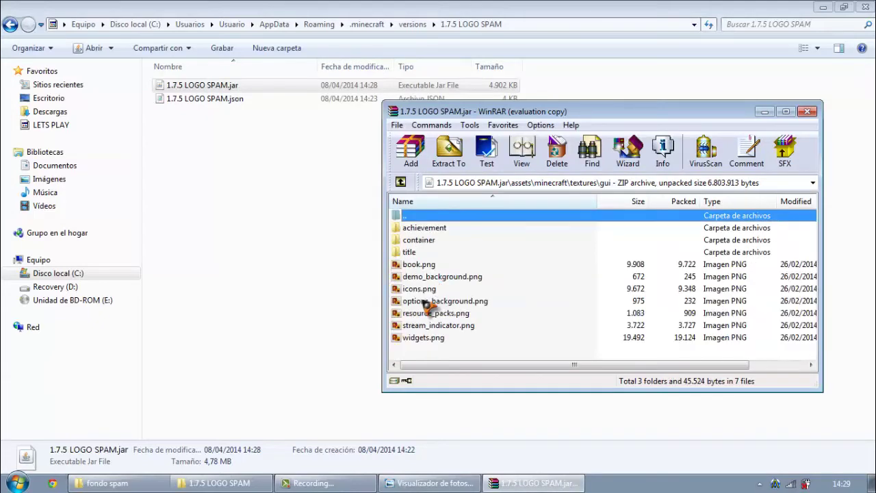
click(425, 240)
double_click(425, 240)
click(424, 243)
scroll(456, 297, down, 1)
double_click(446, 329)
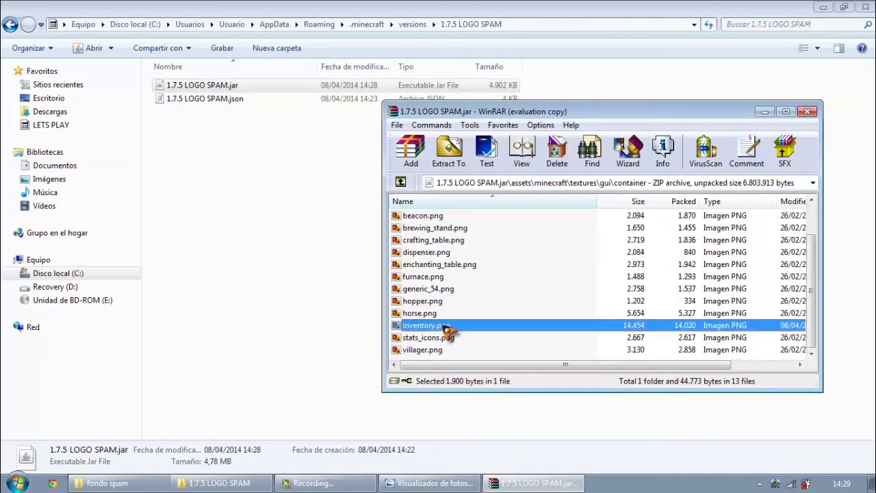
click(866, 7)
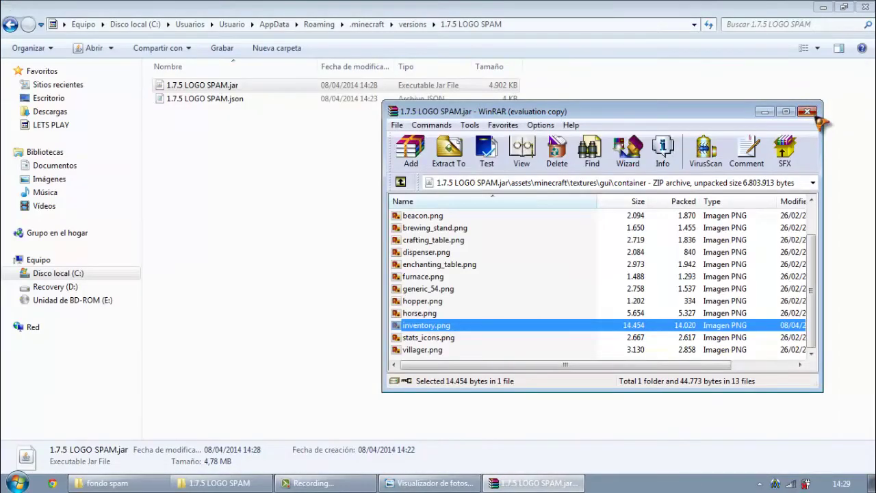
click(828, 107)
click(866, 7)
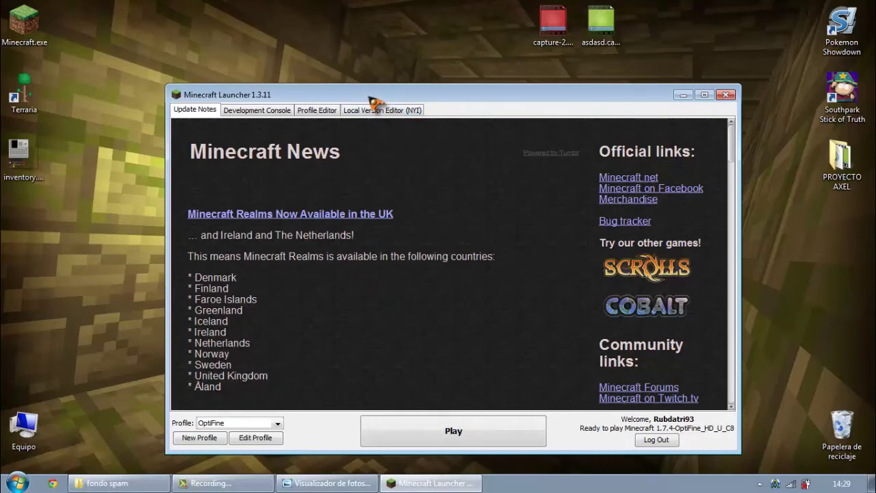
- In the Minecraft Launcher, set the player's own profile to use version release 1.7.5 LOGO SPAM and save the profile
drag(370, 99, 332, 80)
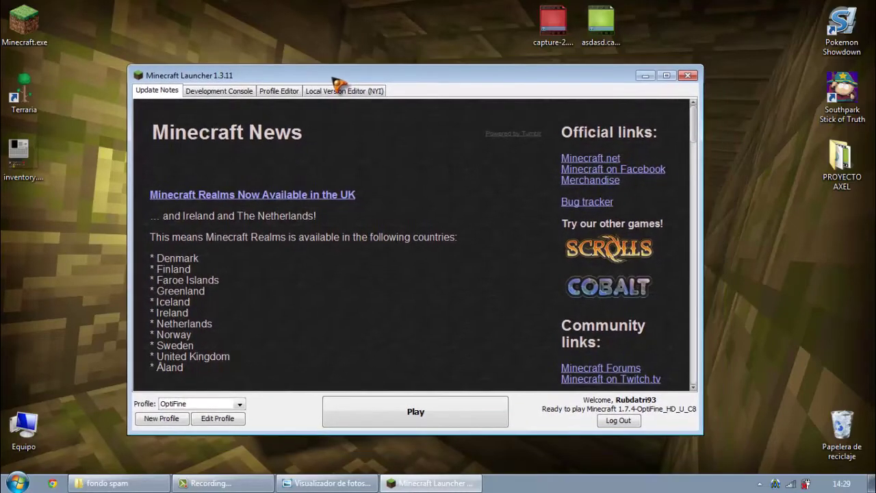
click(217, 404)
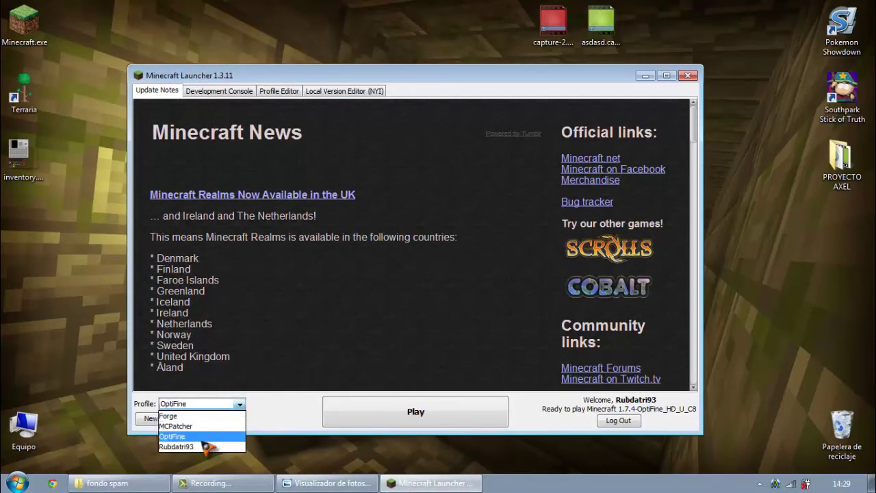
click(206, 446)
click(218, 418)
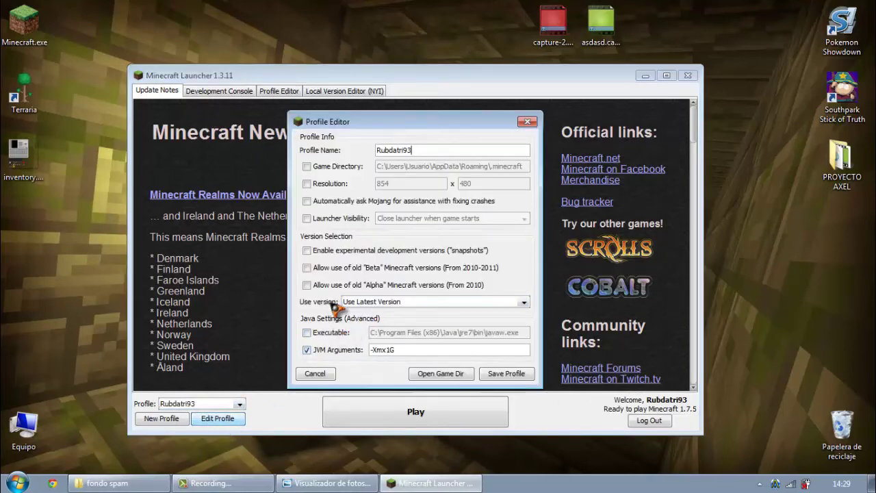
click(376, 302)
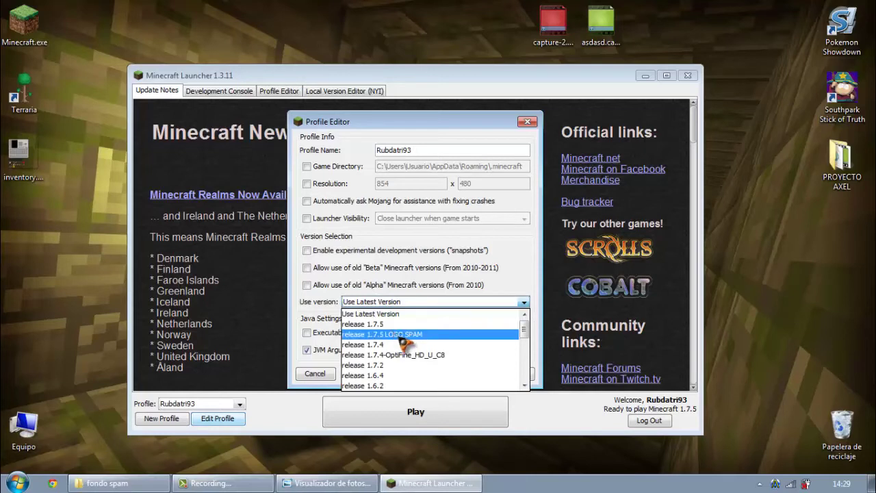
click(404, 335)
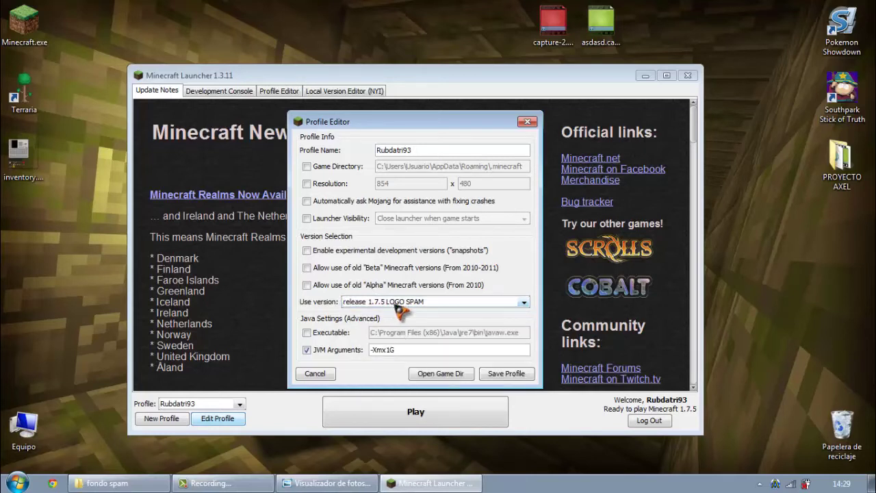
click(506, 374)
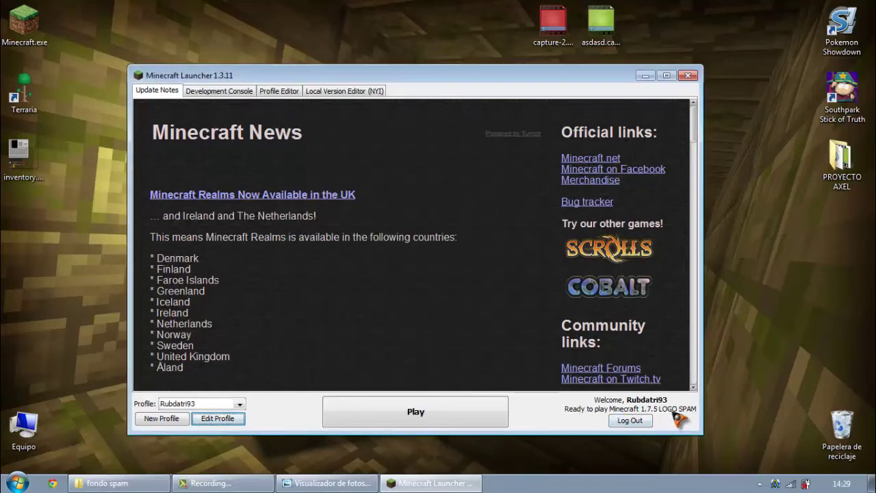
- Launch the game, maximize its window, and load the single-player world Minecraft Zero
click(438, 411)
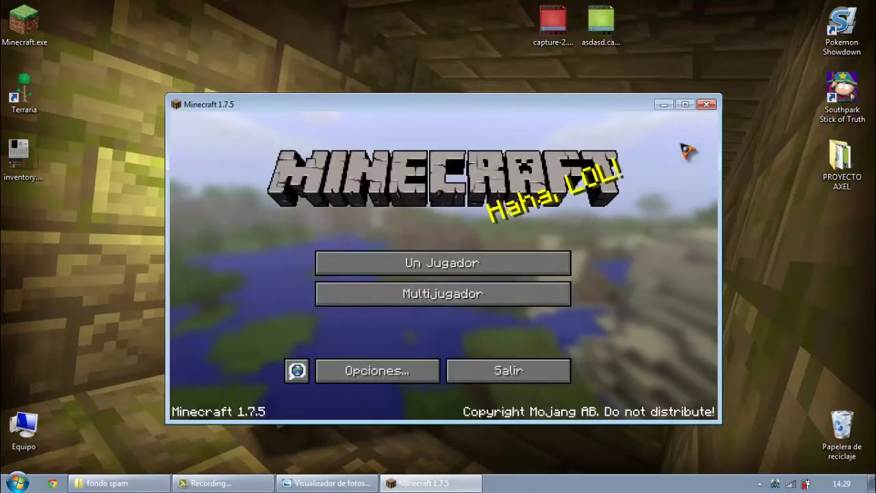
click(686, 104)
click(339, 203)
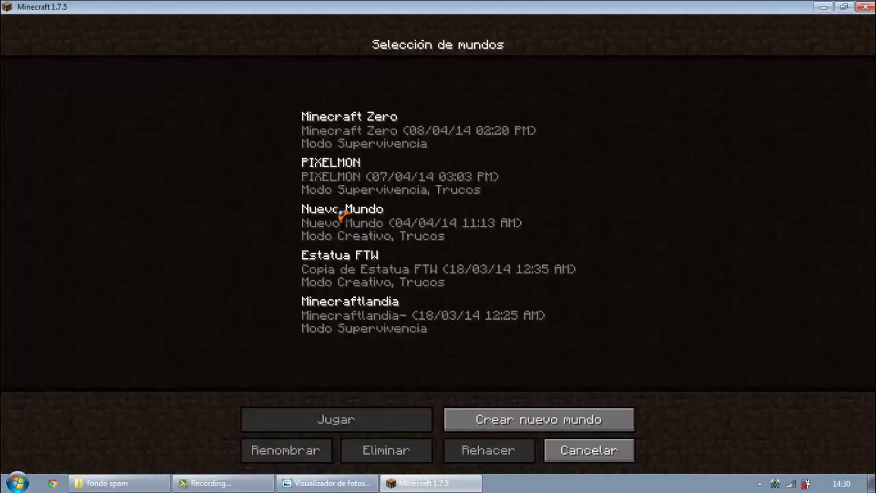
double_click(361, 130)
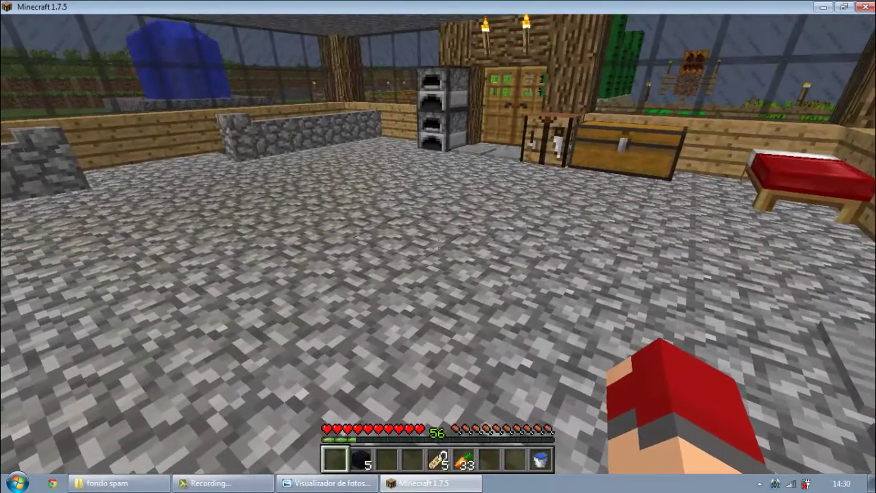
- Cycle through the camera perspectives and walk around the interior of the house
key(F5)
key(F5)
key(F5)
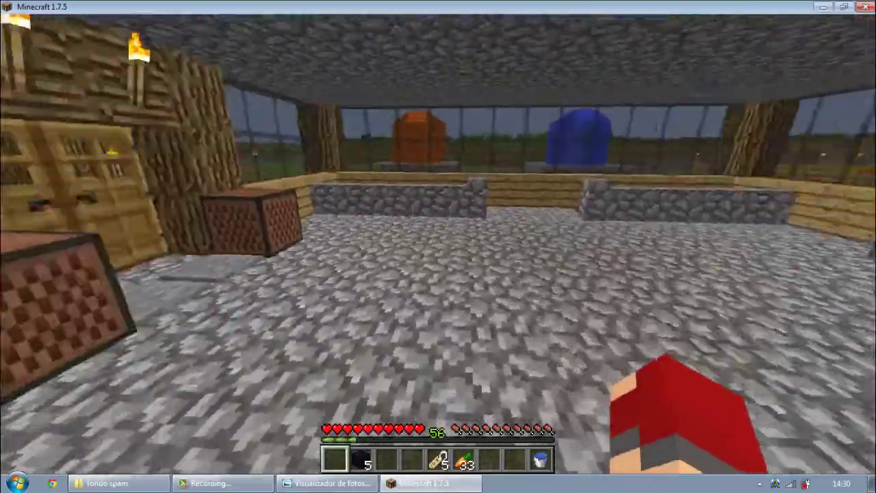
key(w)
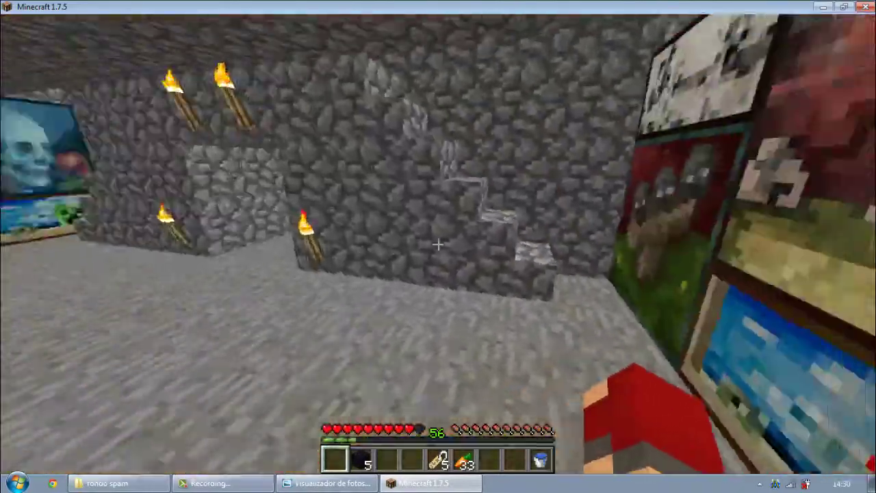
key(w)
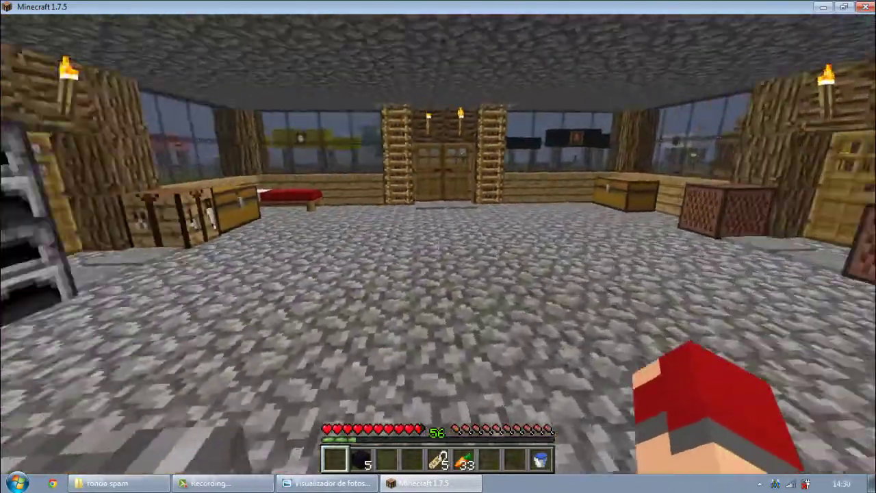
key(w)
- Check the custom logo in the player inventory, equip the leggings, and put a lava bucket in the first hotbar slot
key(e)
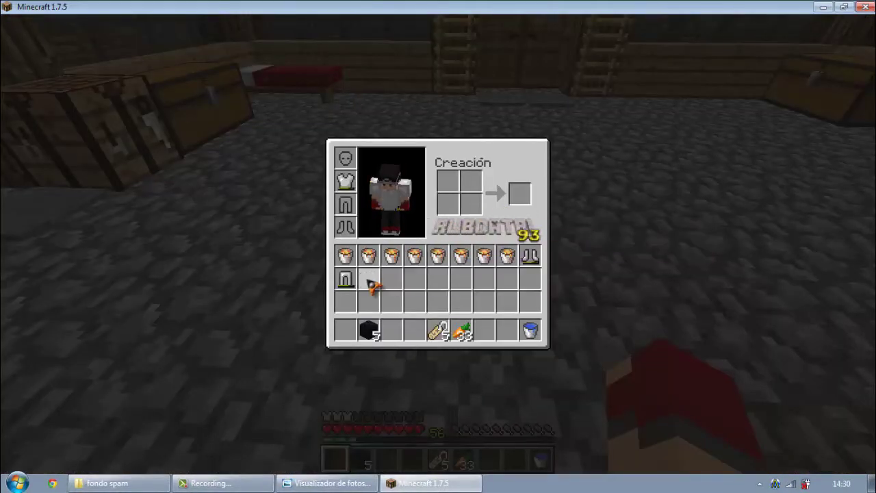
key(e)
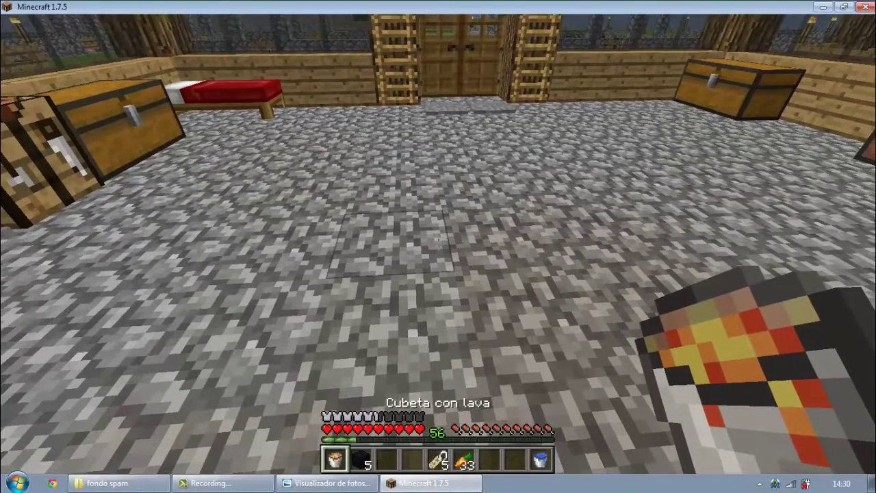
key(e)
key(e)
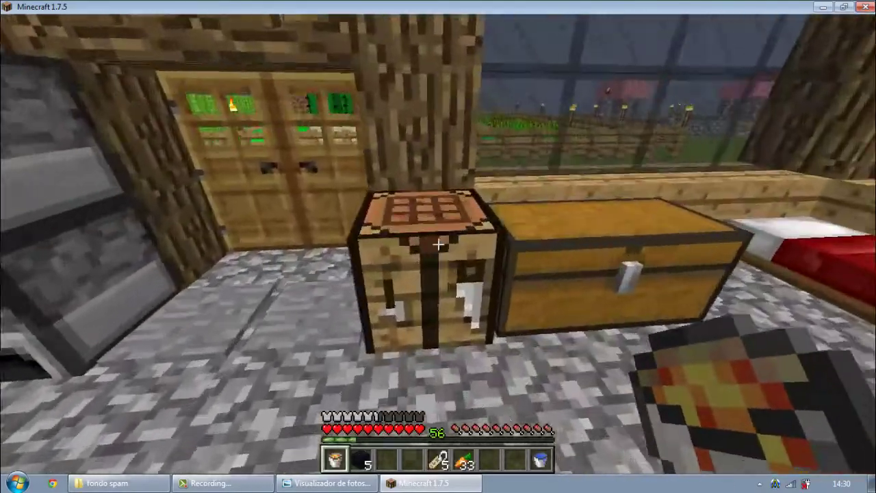
- Examine the crafting table, player inventory and furnace screens to compare where the custom logo appears
right_click(439, 247)
key(e)
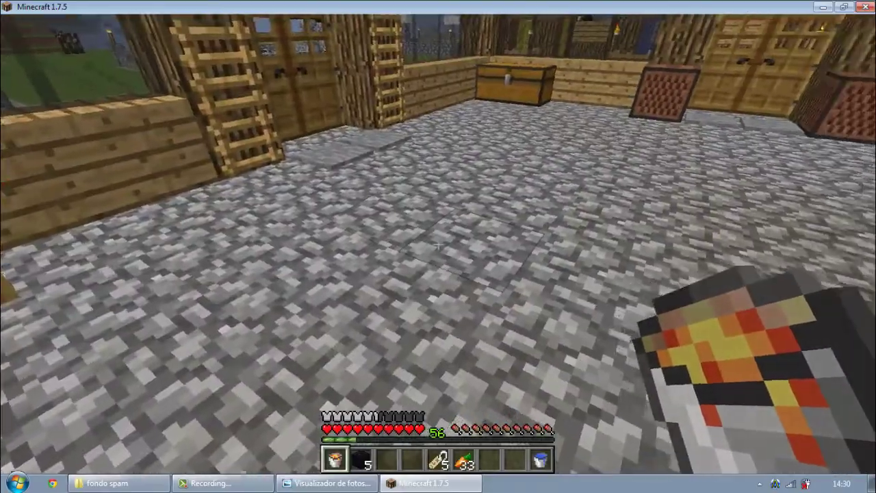
key(e)
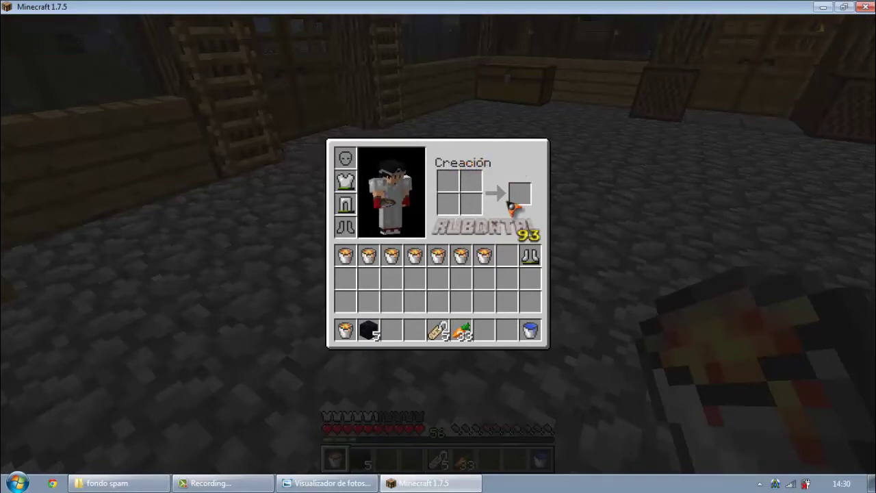
key(e)
right_click(438, 246)
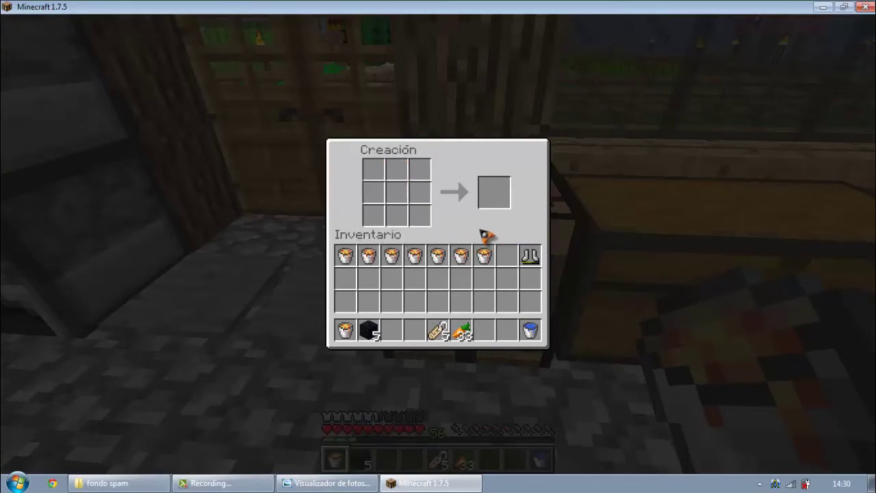
key(e)
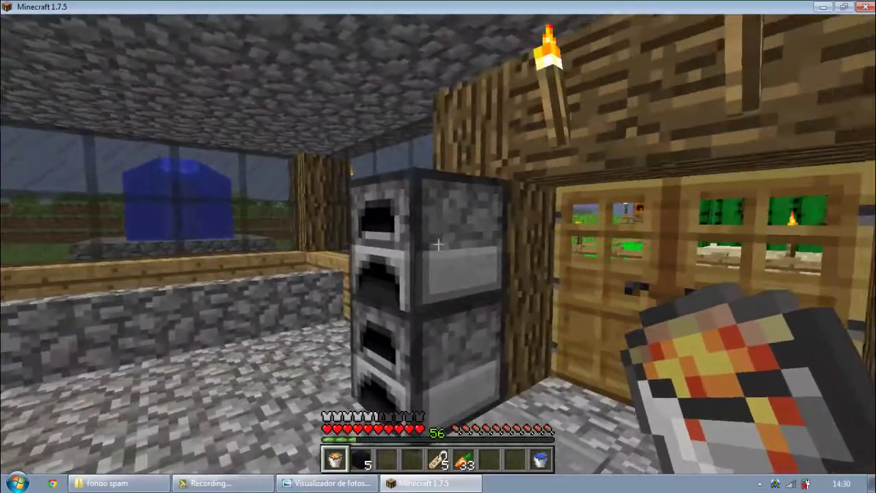
right_click(438, 247)
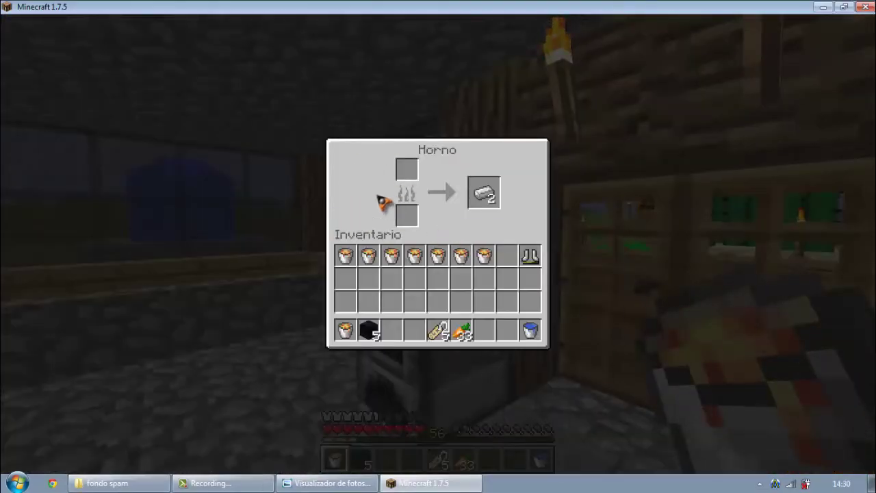
key(e)
- Pour lava on the floor by the jukebox, scoop it back into the bucket, and switch to the empty third hotbar slot
key(w)
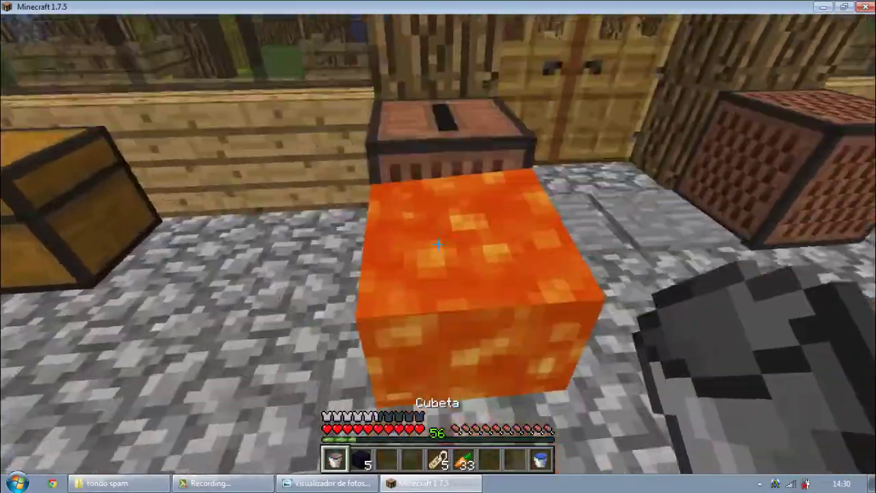
right_click(438, 244)
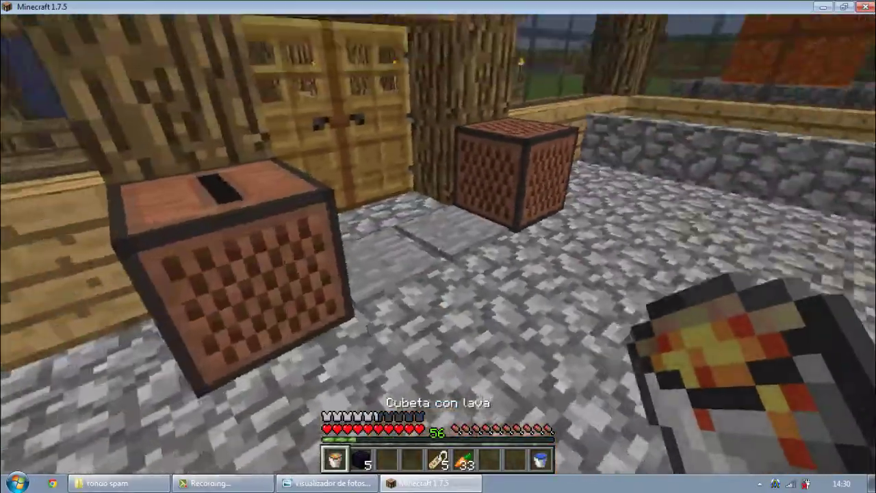
scroll(438, 244, down, 2)
right_click(438, 245)
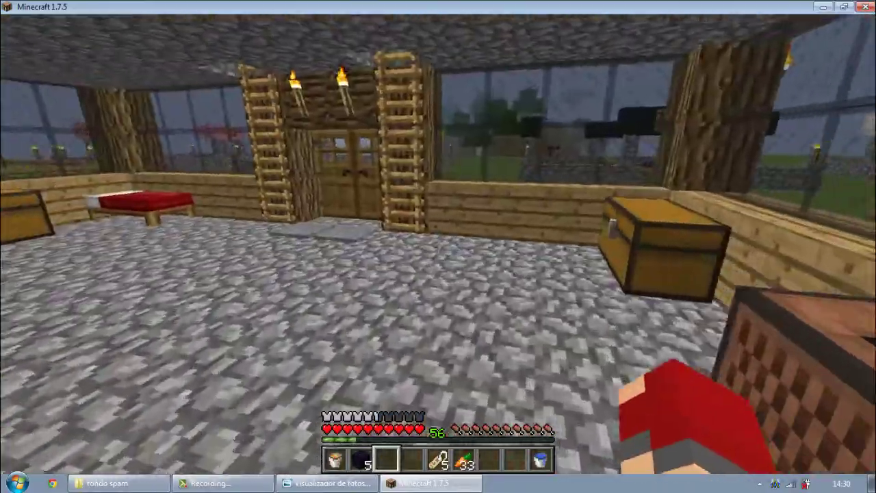
- Go outside to view the character from the front, return into the house, and check the logo in the inventory again
key(w)
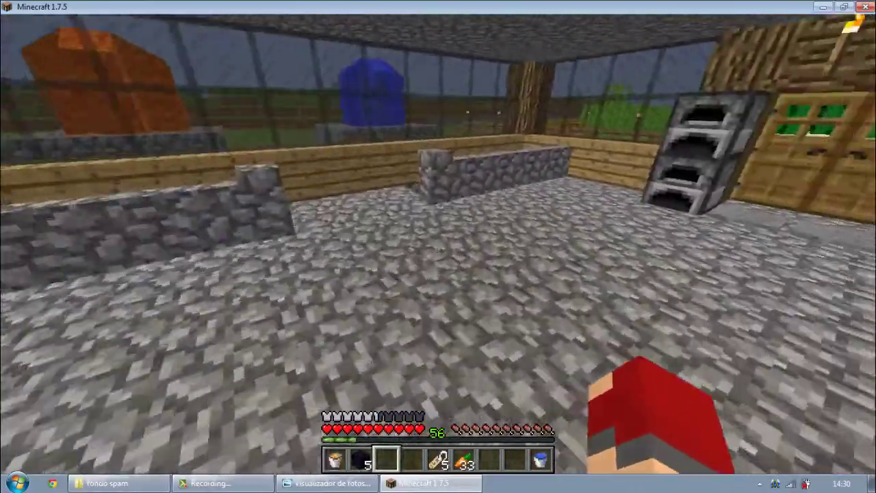
key(e)
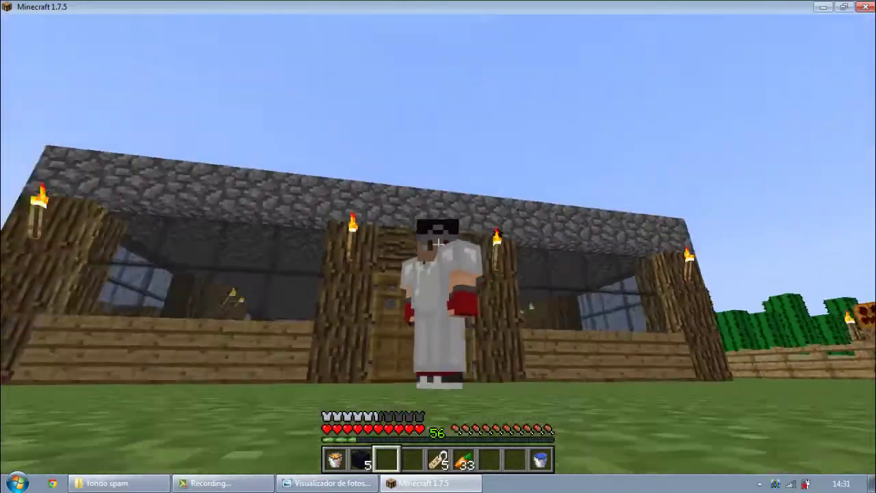
key(w)
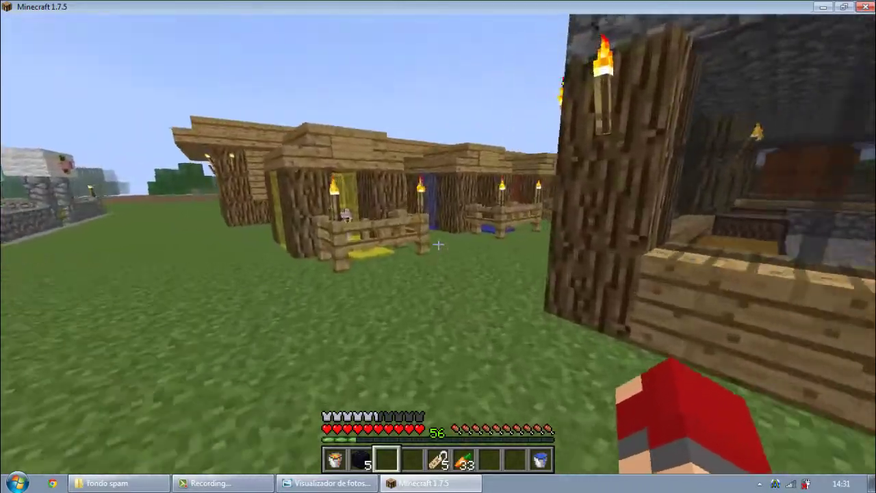
key(w)
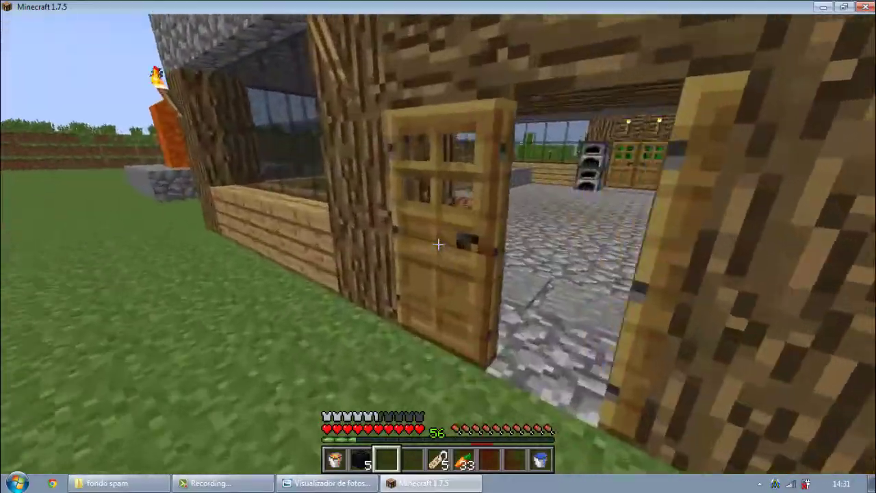
right_click(438, 244)
key(e)
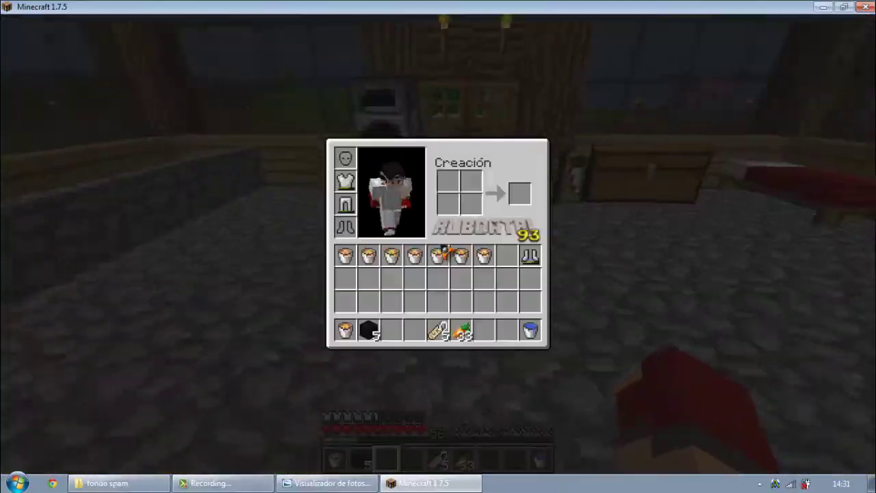
key(e)
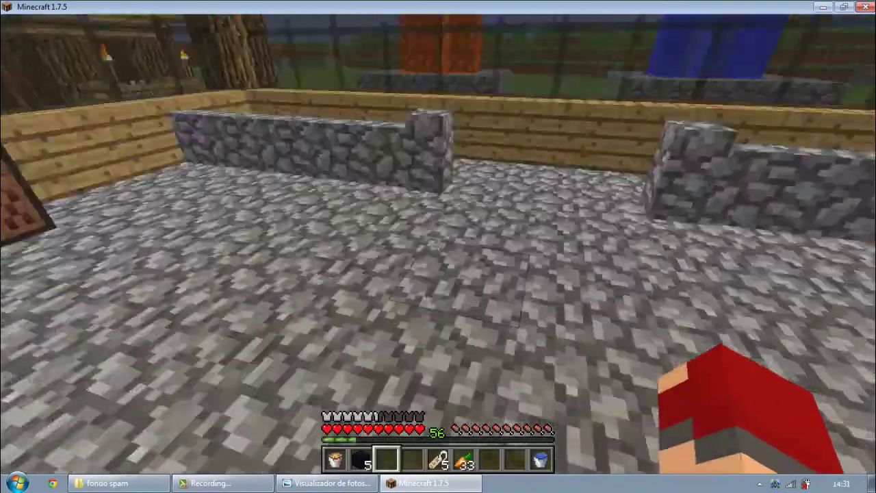
- Walk outside around the house, past the lava and water fountains, to the sugar cane in the fenced garden
key(w)
key(w)
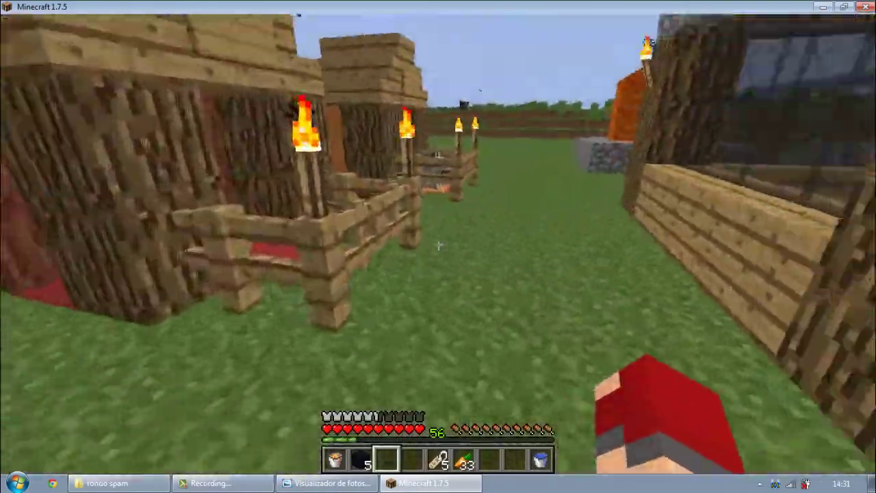
key(w)
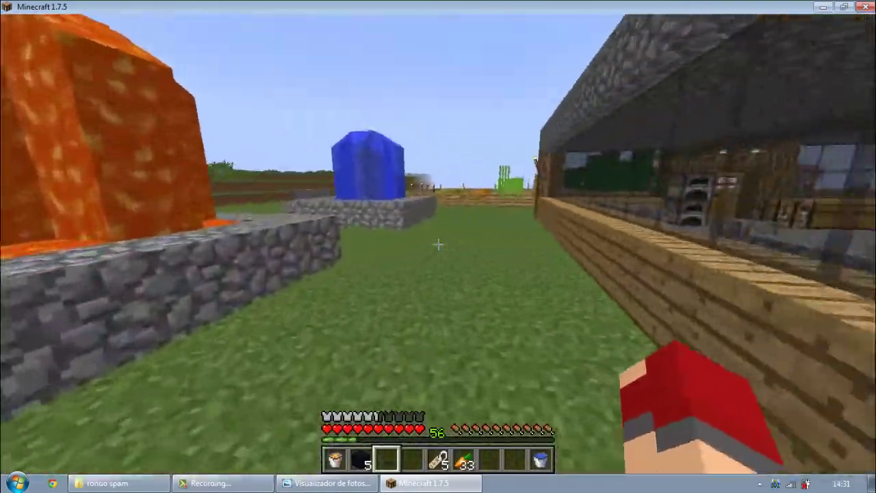
key(w)
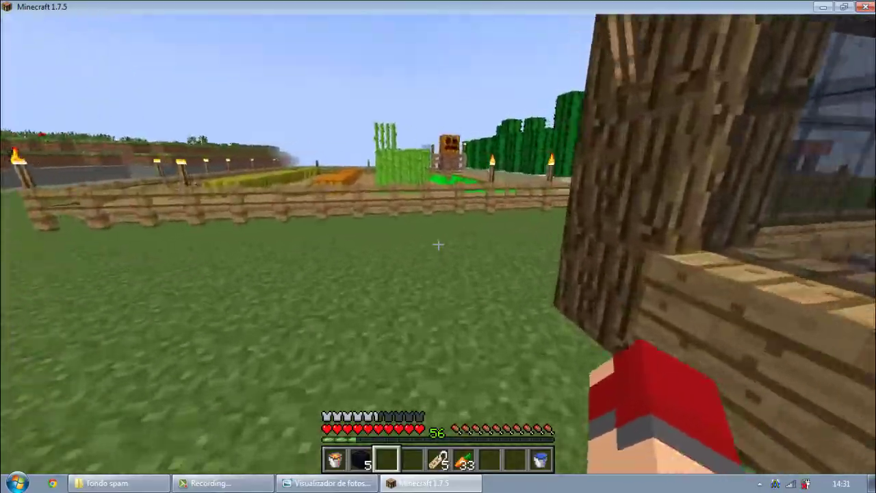
key(w)
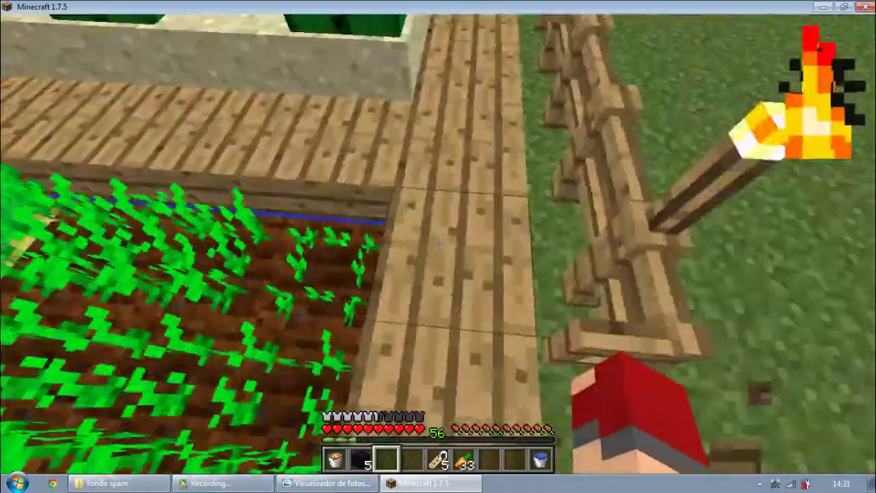
key(w)
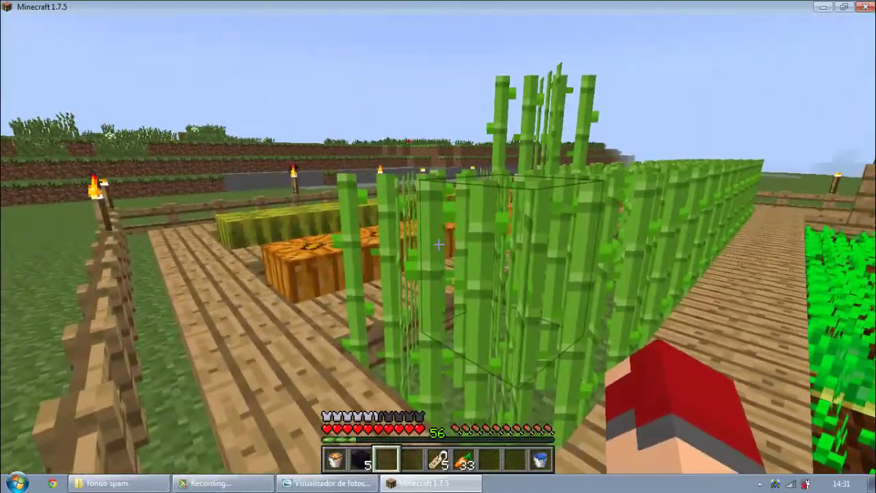
- Harvest the tall sugar cane along the garden row, leaving the lower stalks standing
click(438, 244)
key(w)
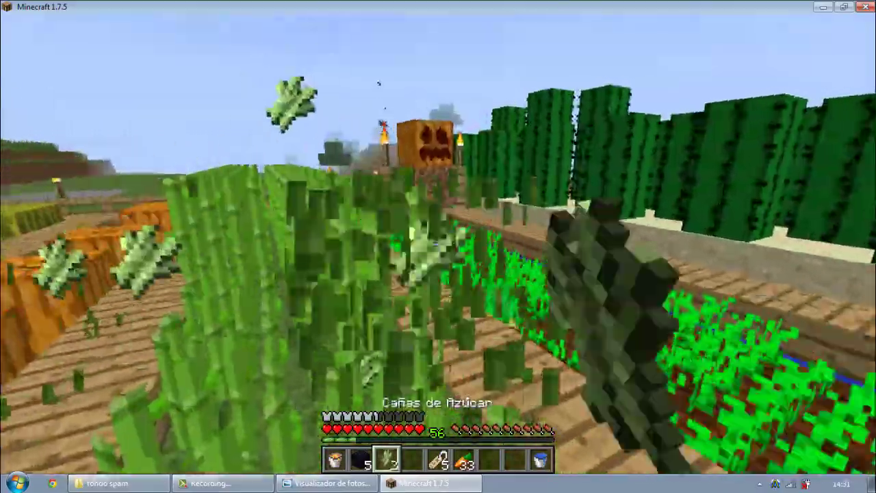
click(438, 244)
key(w)
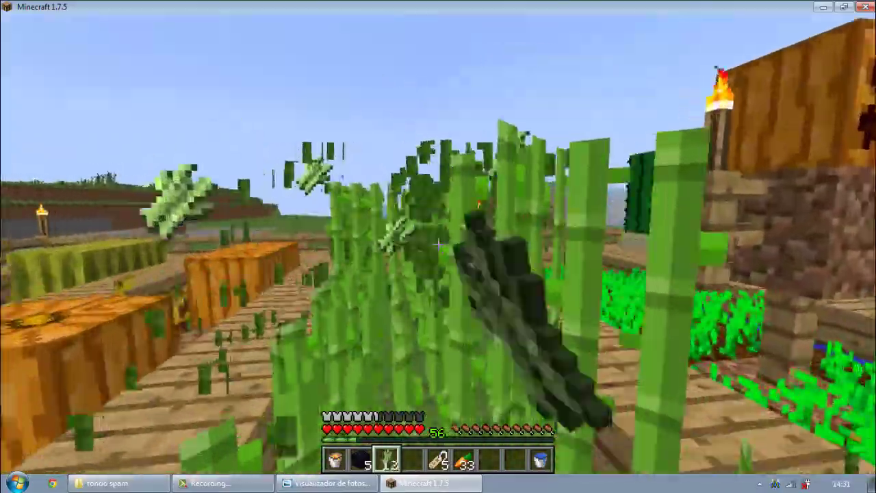
click(438, 244)
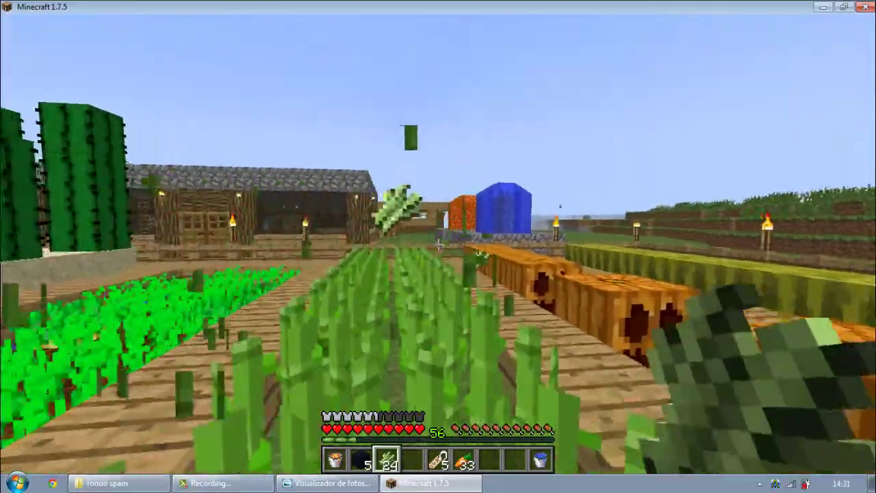
- Walk past the melon and pumpkin rows, leave the garden, and enter the house through the wooden double doors
key(w)
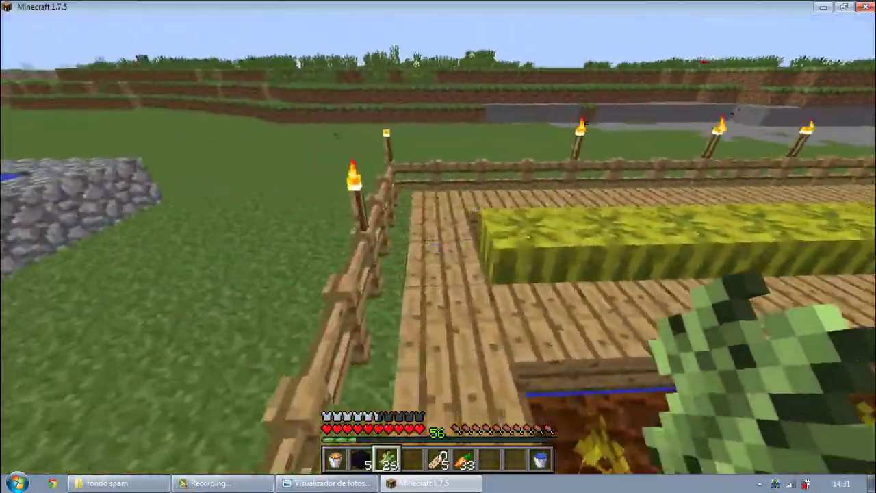
key(w)
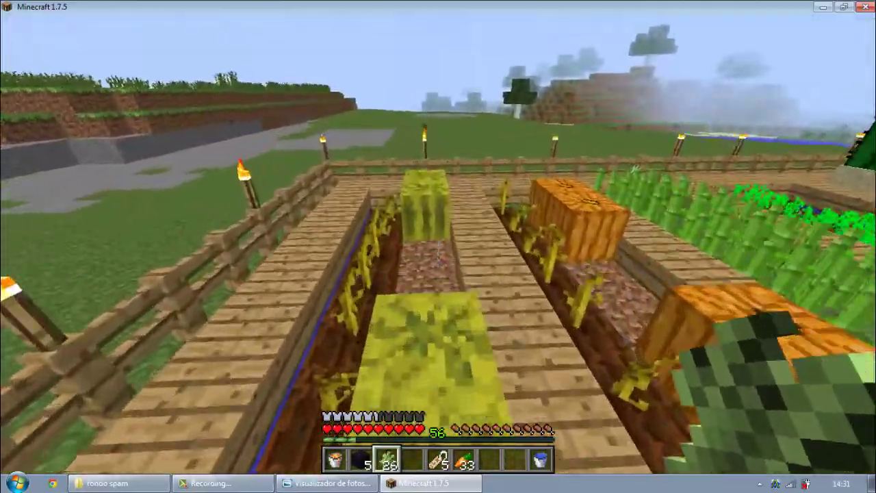
key(w)
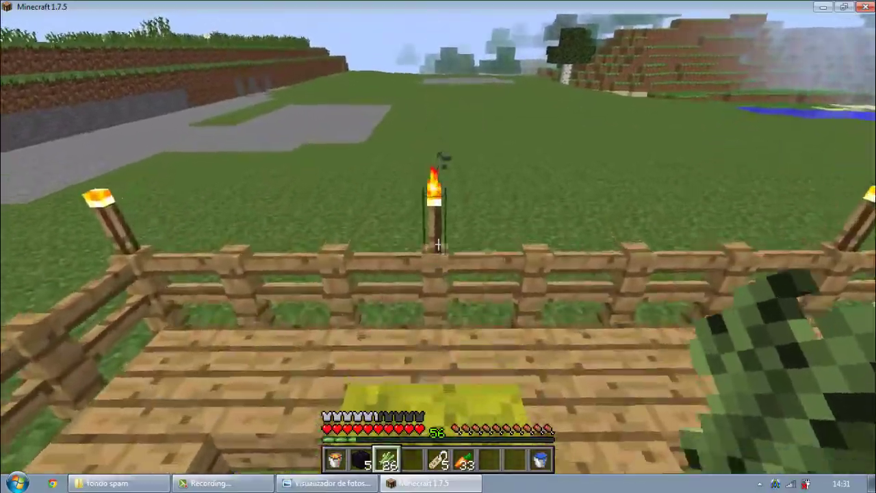
key(w)
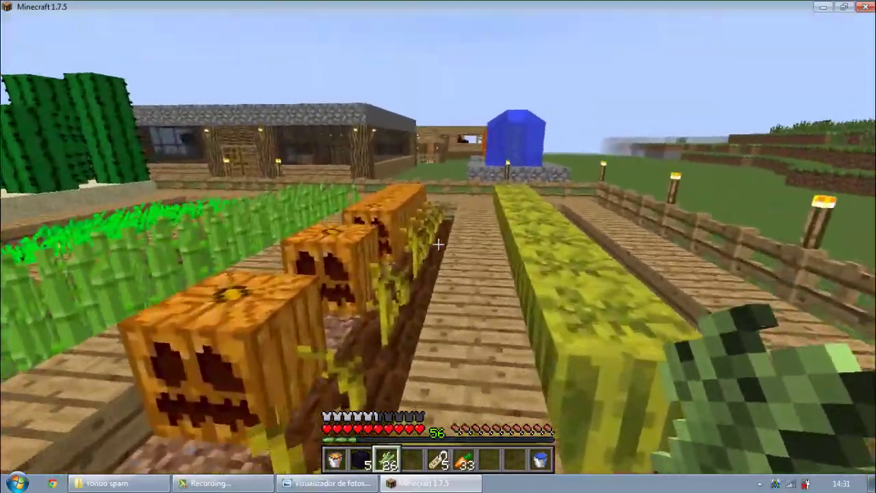
key(s)
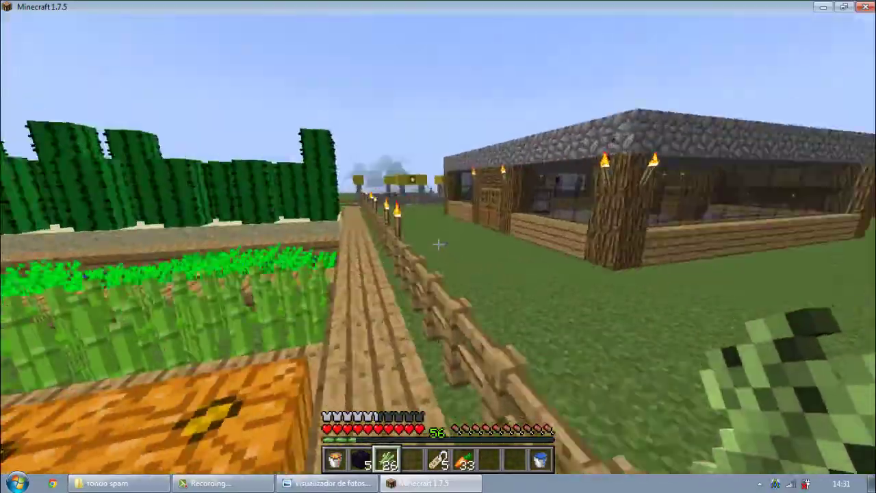
key(w)
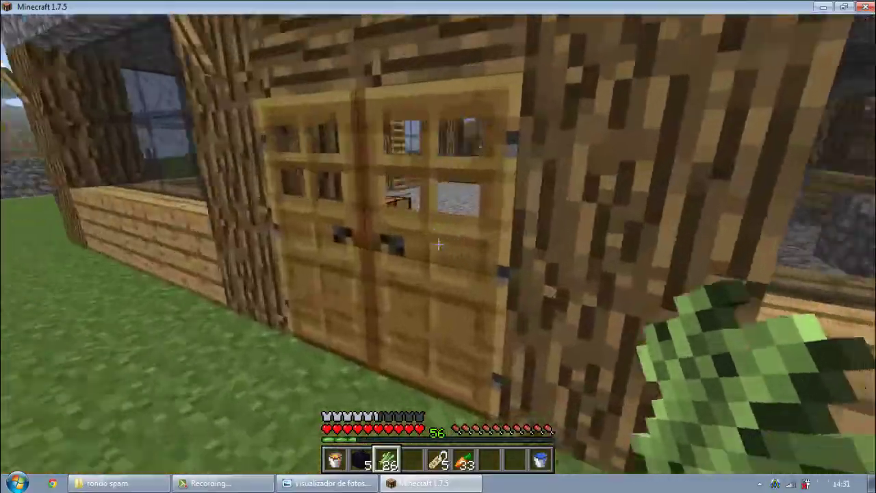
right_click(438, 244)
key(w)
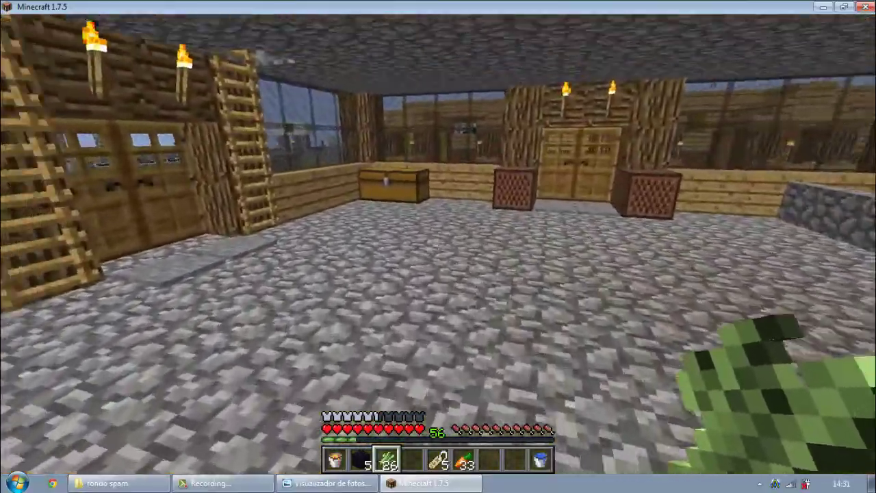
- Climb the ladder to the house's cobblestone roof, view the character from the front, and check the inventory
key(w)
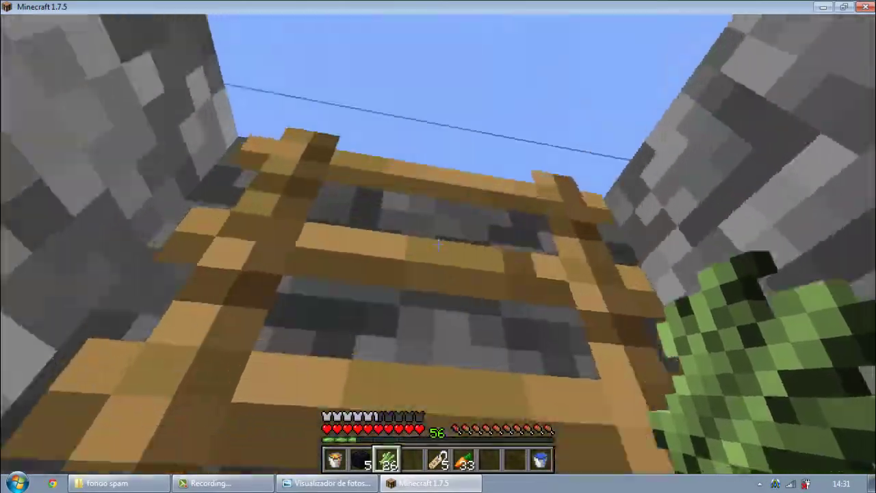
key(w)
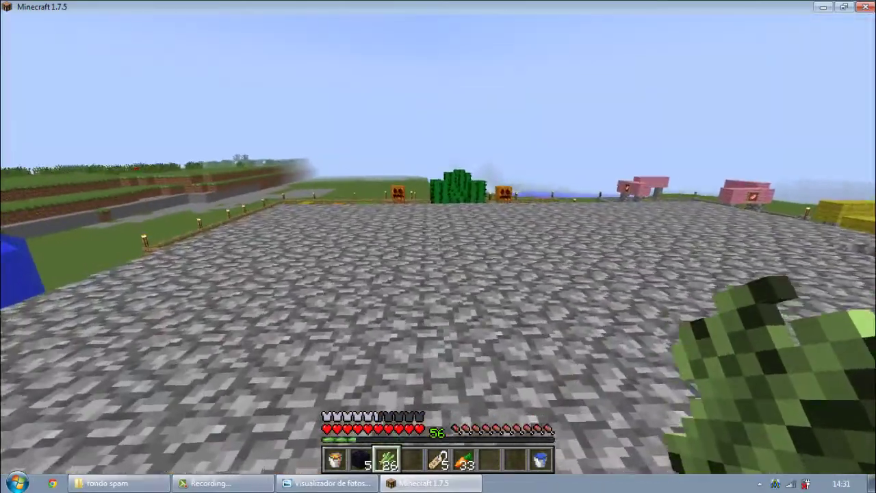
key(F5)
key(F5)
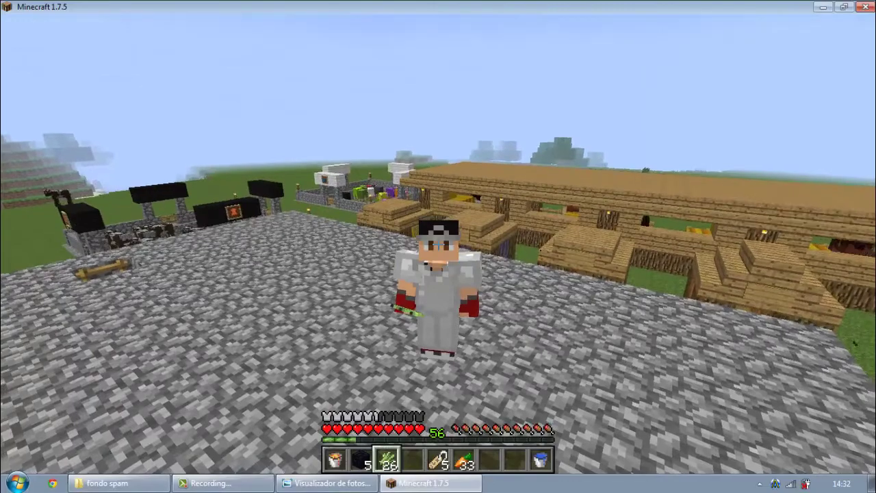
key(e)
key(e)
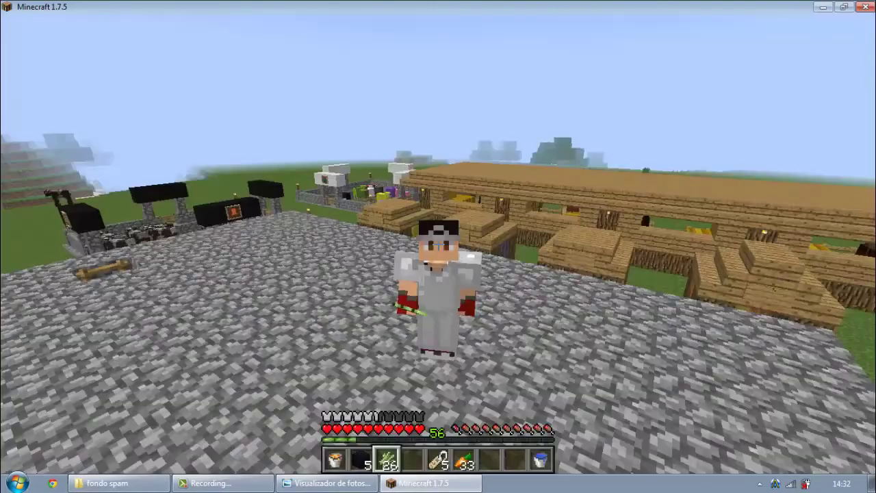
- Save and quit the world, exit Minecraft, and close the open photo viewer window
key(Escape)
click(463, 275)
click(488, 317)
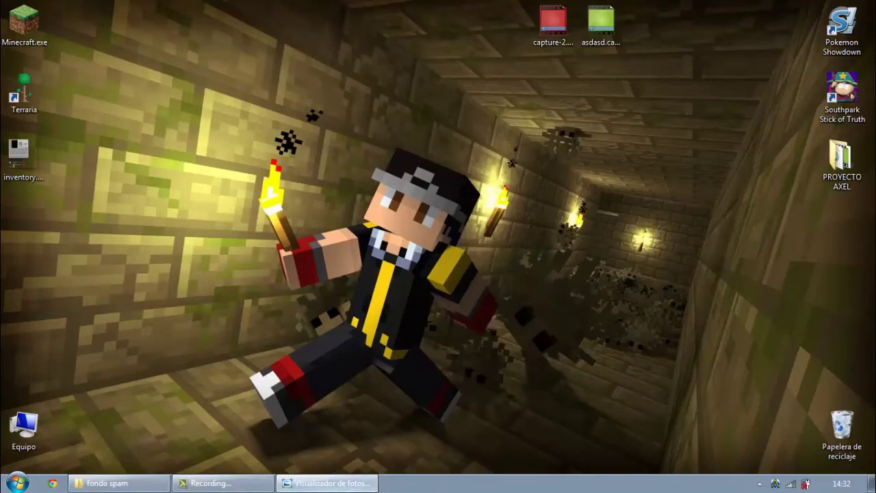
click(293, 484)
click(867, 7)
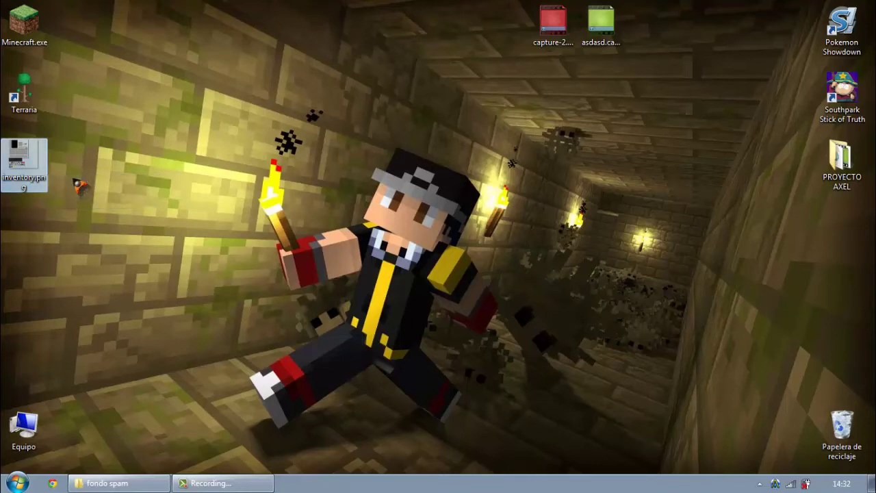
- Preview inventory.png from the desktop, close it, and delete the file to the Recycle Bin
double_click(36, 172)
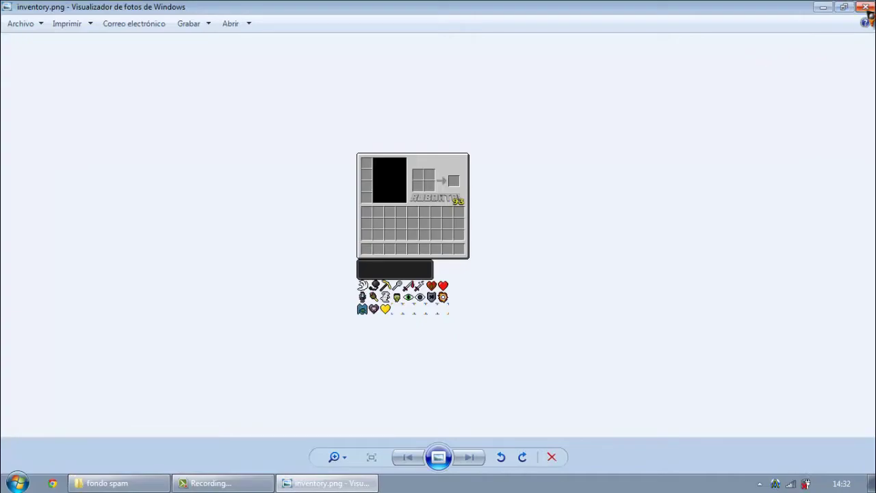
click(867, 7)
click(20, 157)
key(Delete)
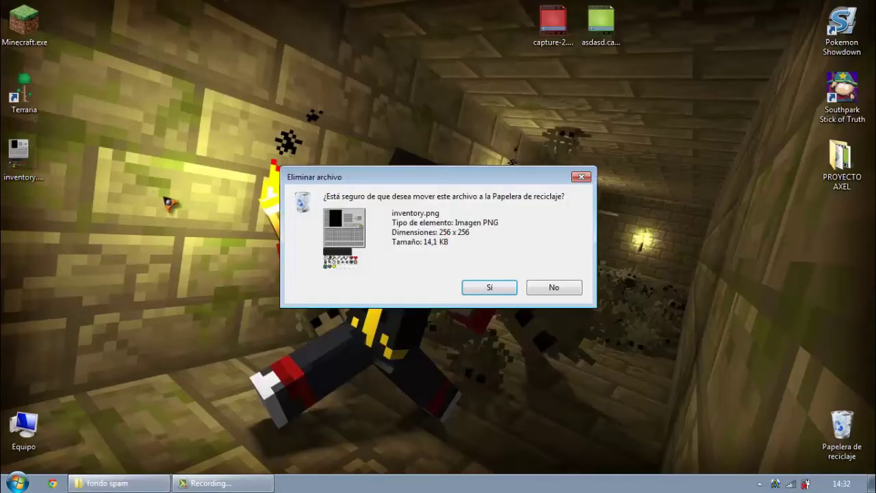
key(Return)
- View inventoryo.png, inventory.png and RUBDATRI.png from the fondo spam folder, and close the folder
click(159, 482)
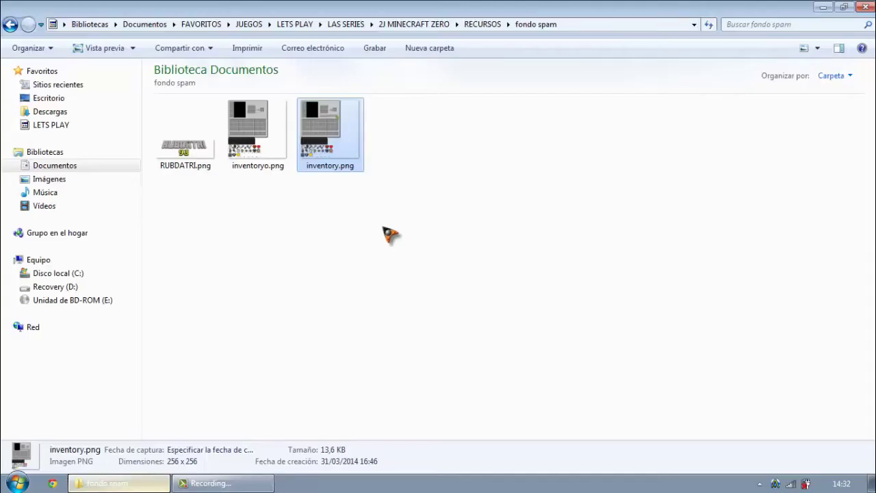
double_click(265, 142)
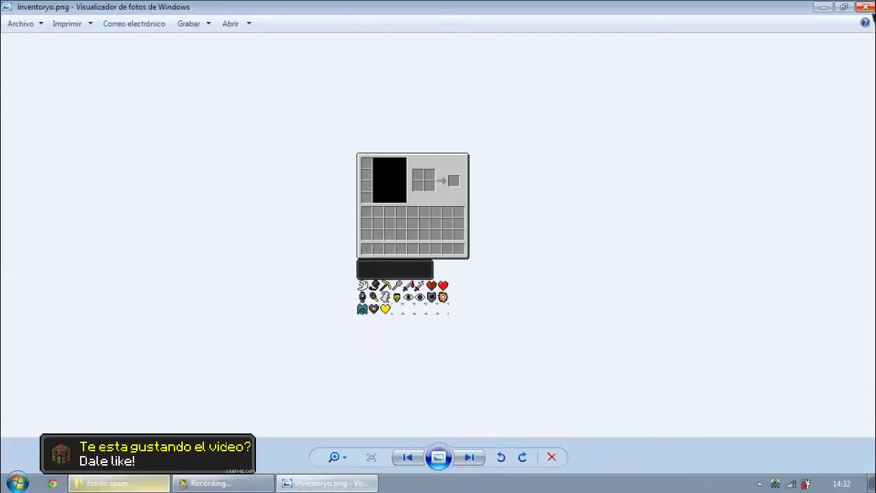
click(866, 9)
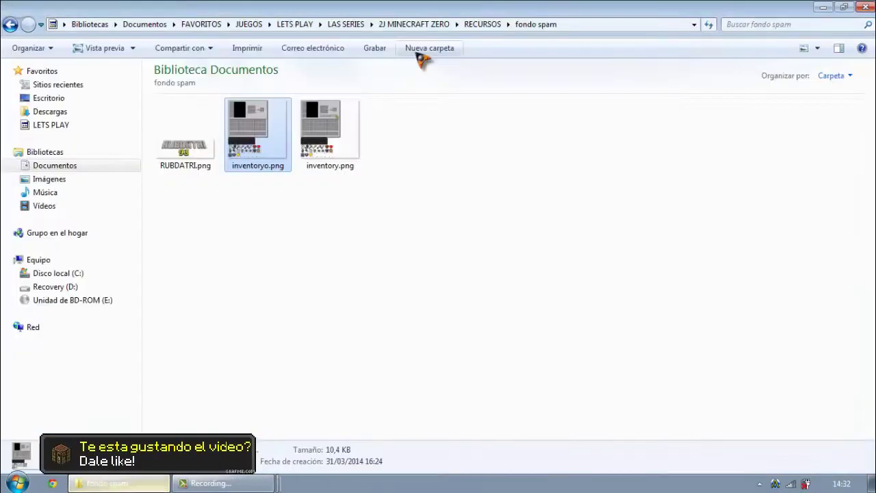
double_click(326, 130)
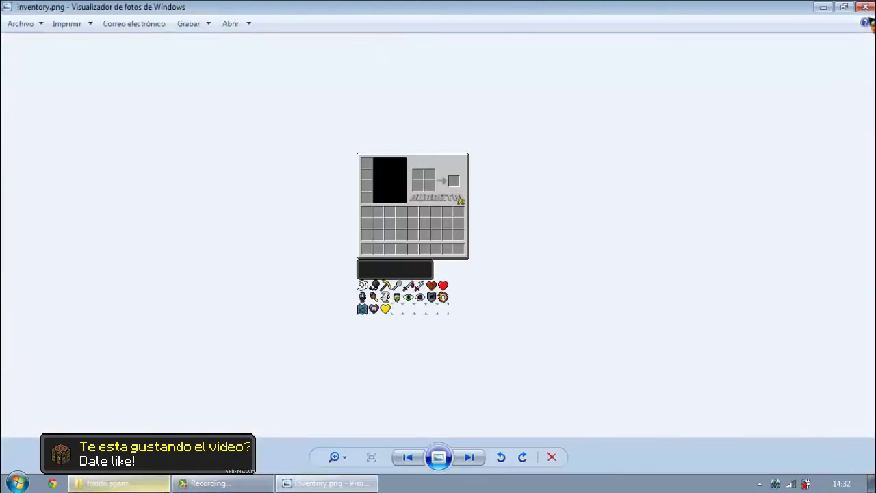
click(866, 7)
double_click(197, 137)
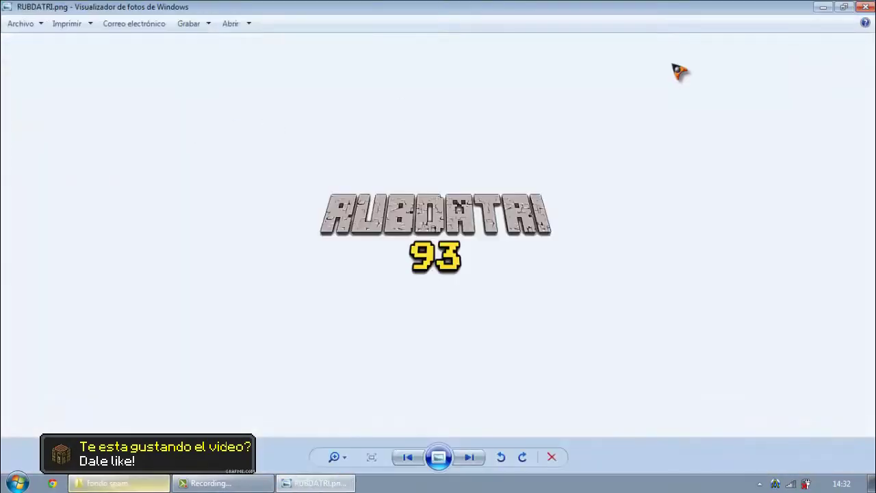
click(867, 7)
click(866, 7)
- Go to the %appdata% folder and open .minecraft and its resourcepacks folder
click(18, 483)
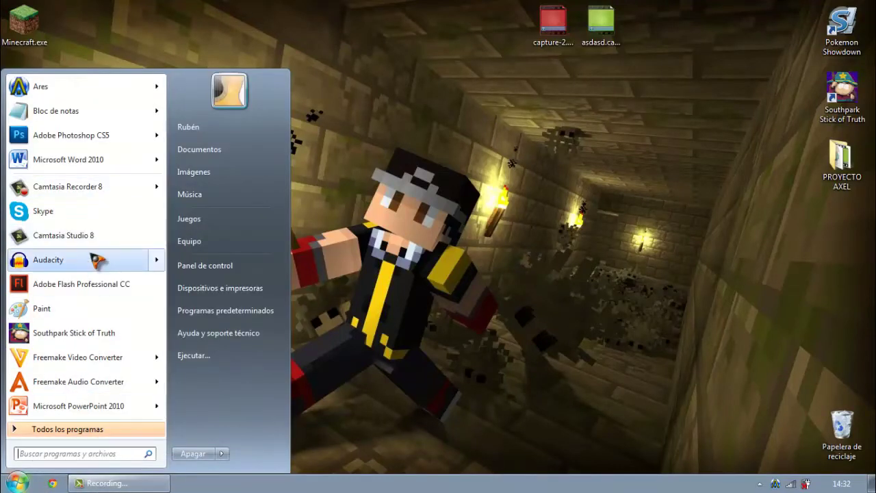
click(78, 454)
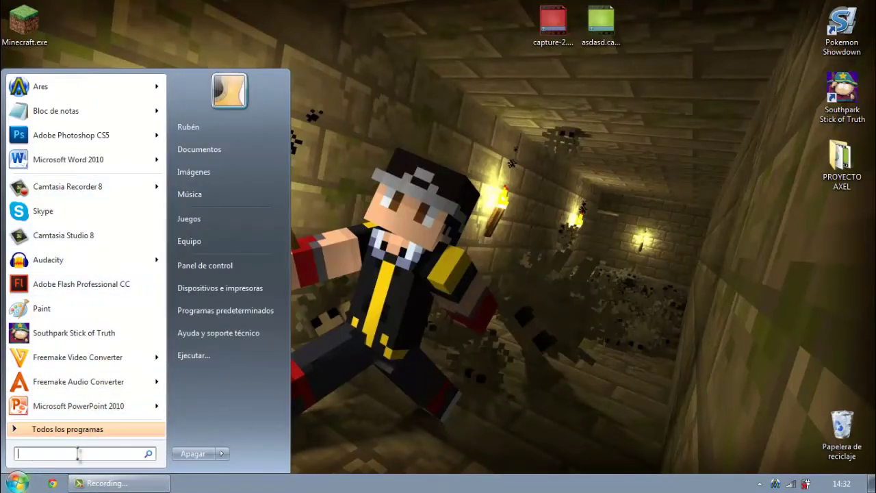
text(%%appdata%)
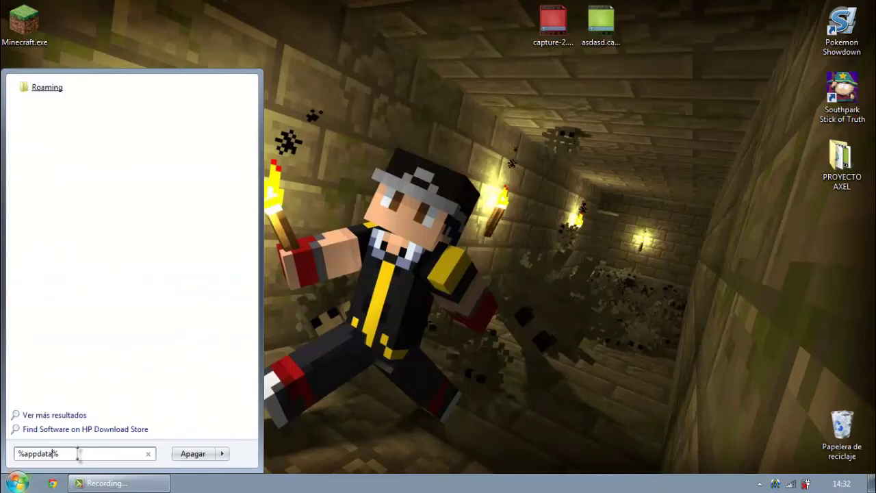
key(Return)
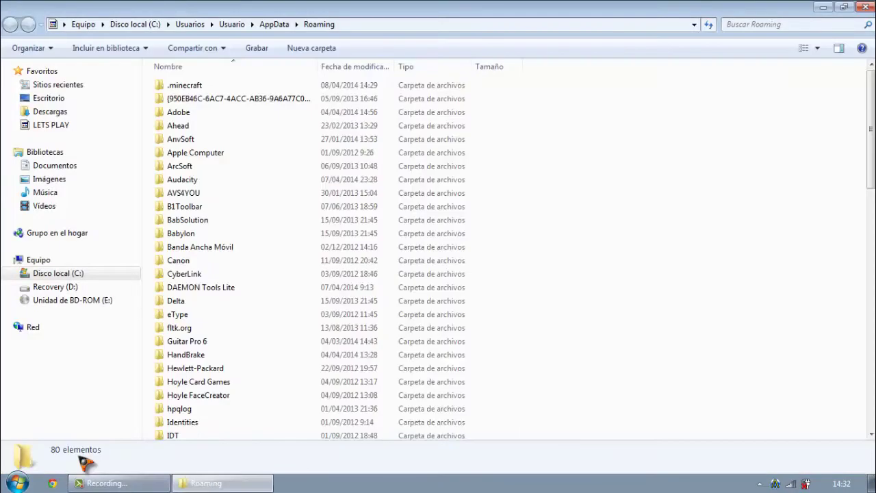
double_click(200, 87)
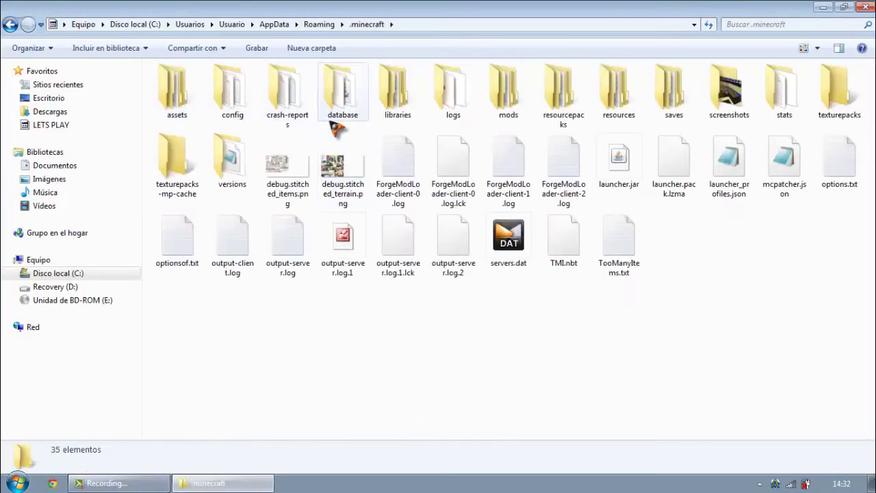
double_click(563, 96)
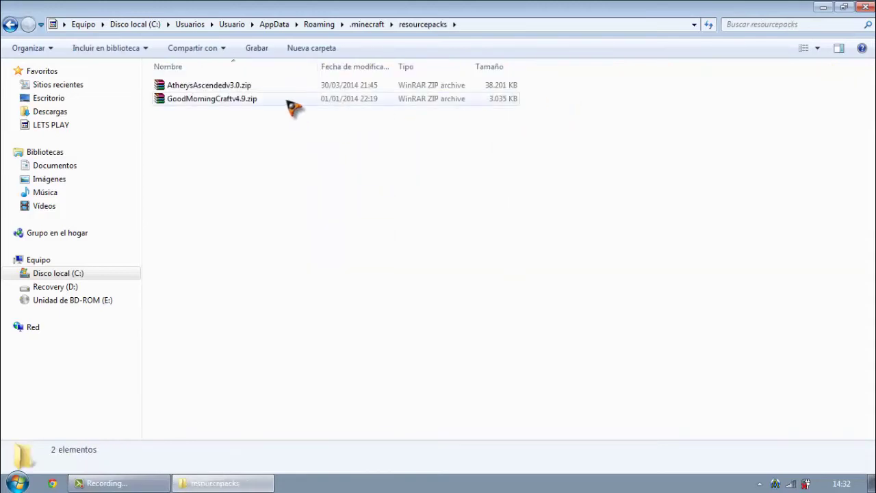
- Open the AtherysAscendedv3.0.zip resource pack with WinRAR and dismiss the licence purchase notice
click(222, 101)
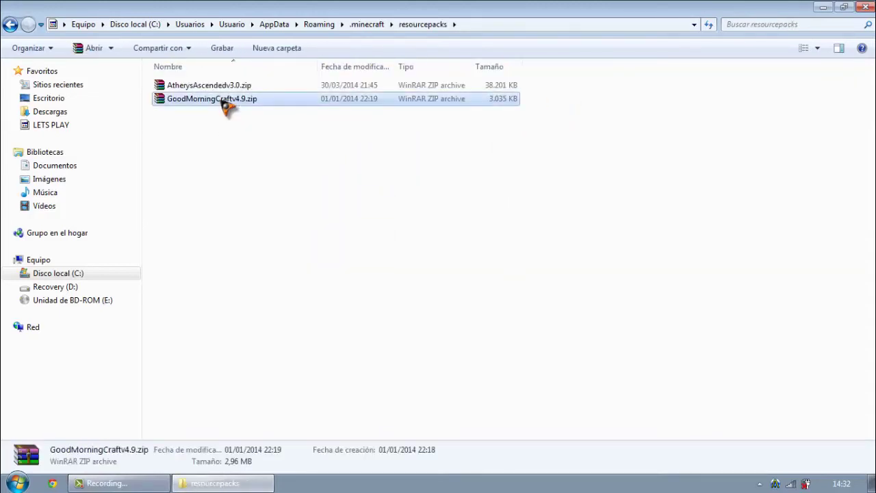
click(189, 88)
right_click(189, 90)
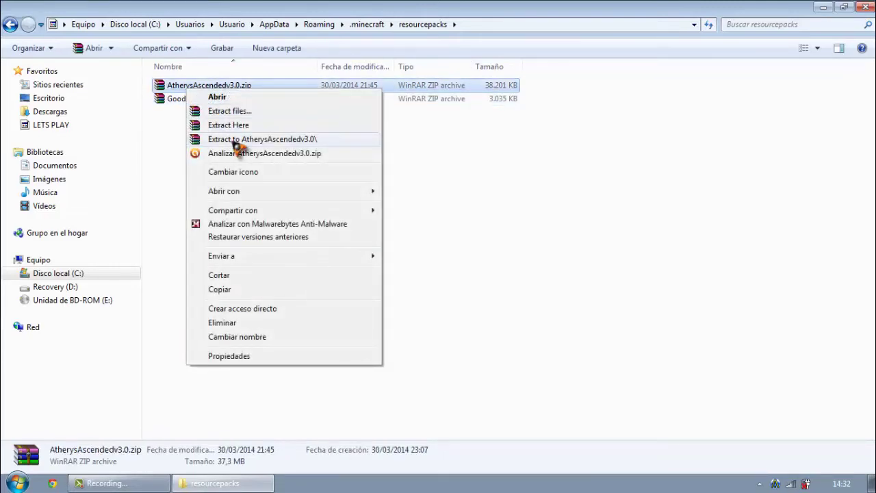
mouse_move(274, 191)
click(406, 208)
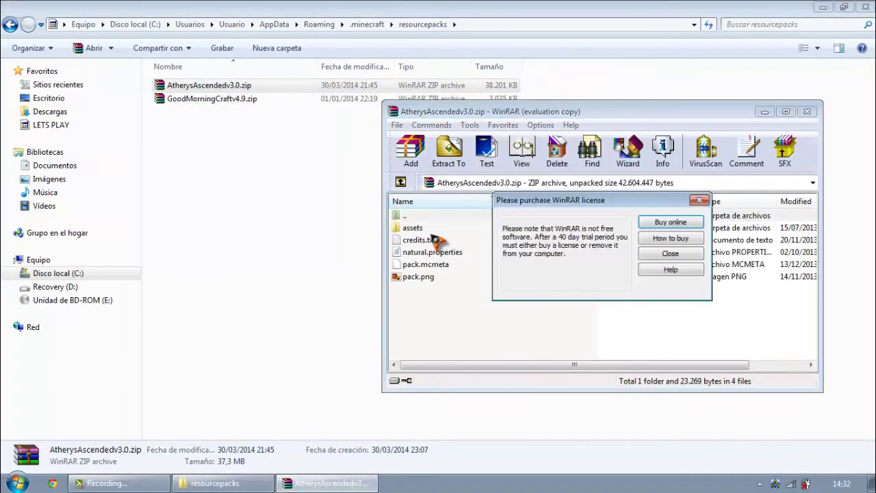
click(685, 255)
- Browse inside the archive to assets\minecraft\textures\gui\container and locate inventory.png
double_click(442, 230)
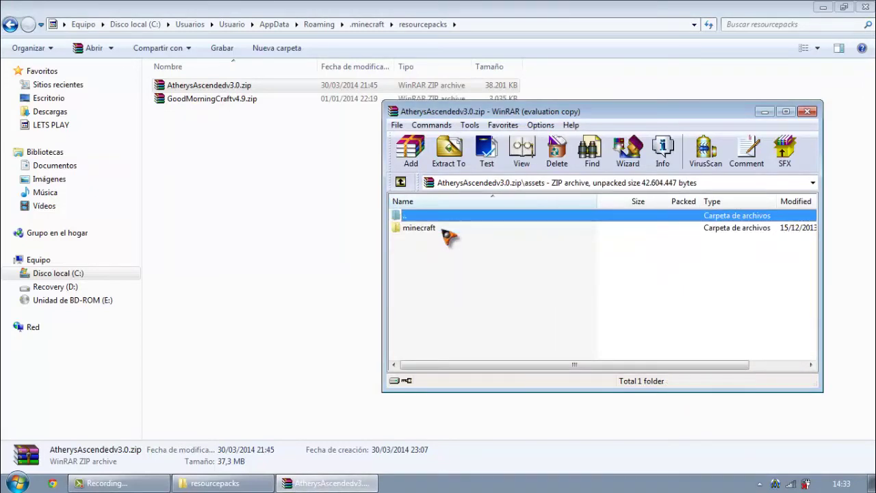
double_click(444, 232)
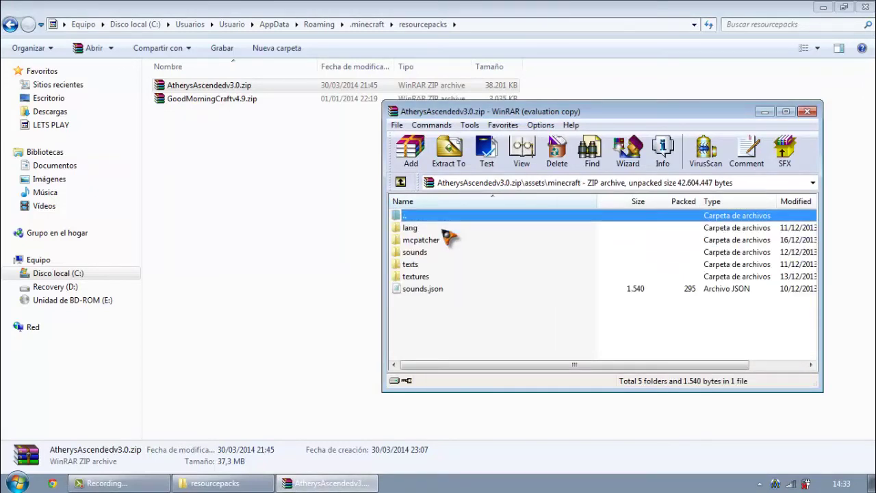
double_click(444, 276)
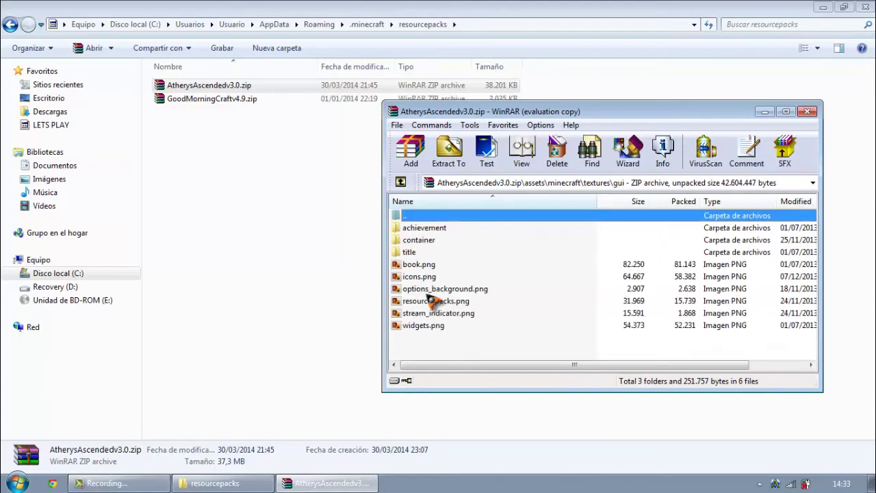
double_click(429, 290)
double_click(439, 240)
scroll(446, 308, down, 1)
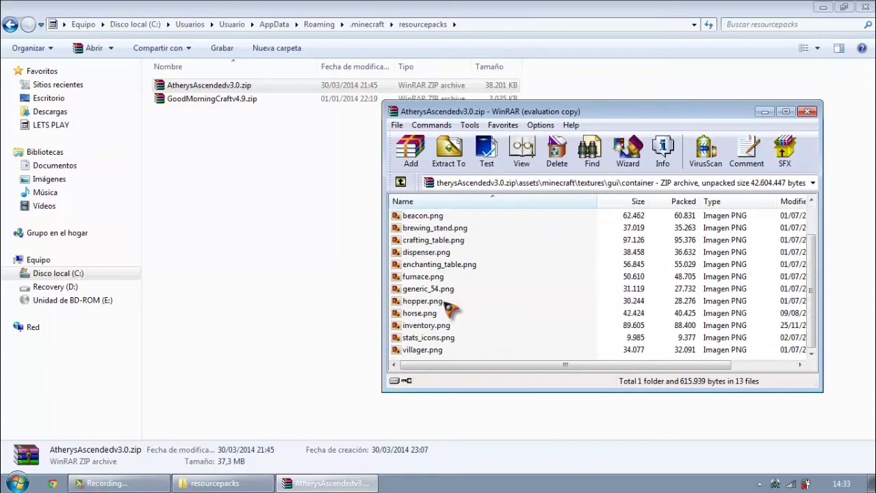
- View the resource pack's inventory.png twice, and close the image, the archive and the resourcepacks folder
double_click(448, 326)
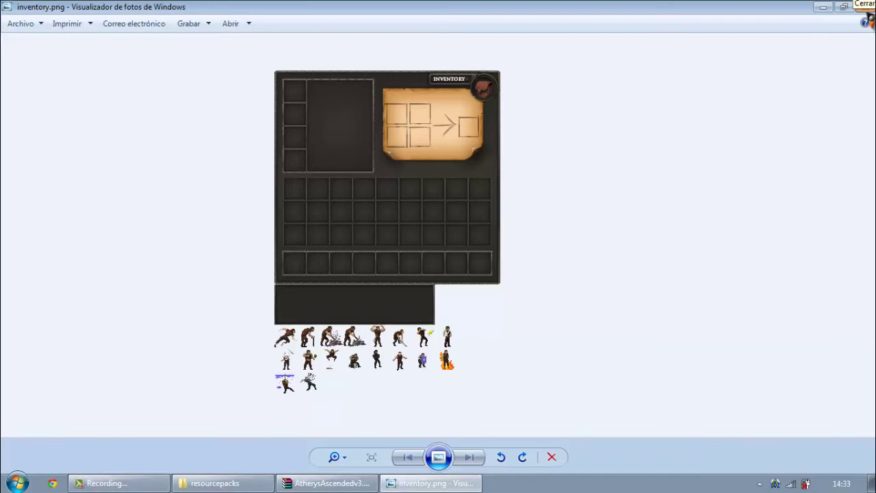
click(867, 11)
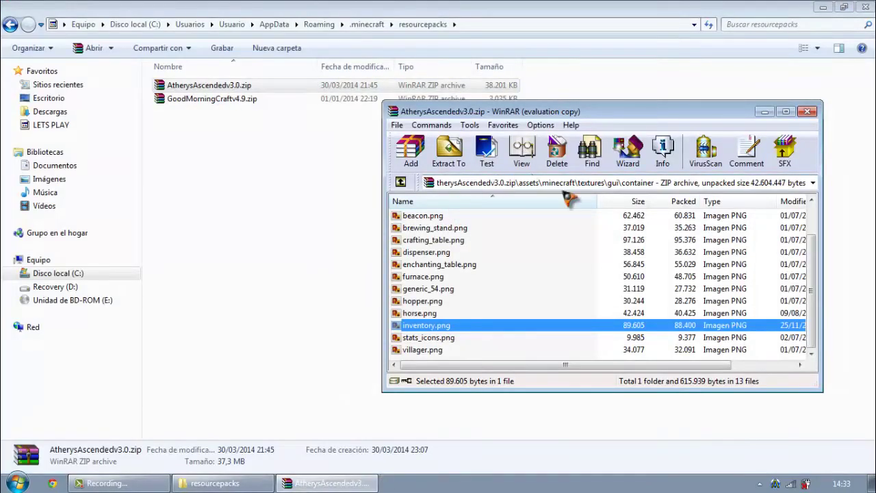
double_click(448, 326)
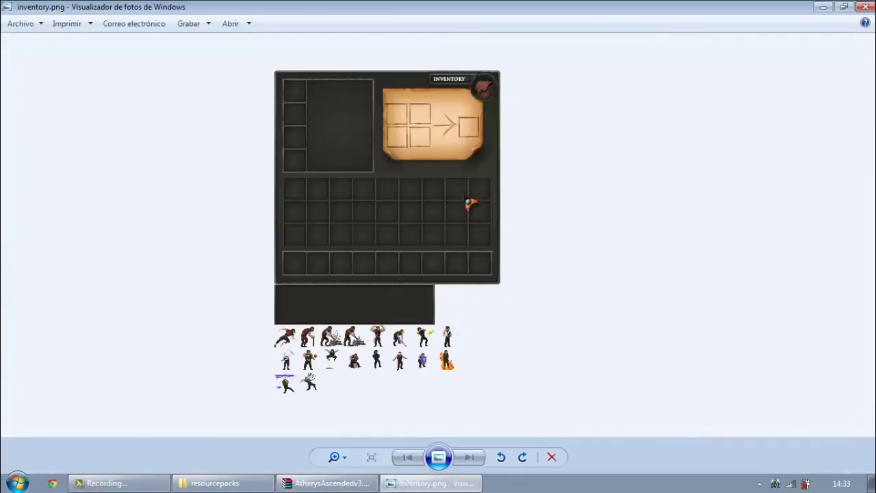
click(866, 6)
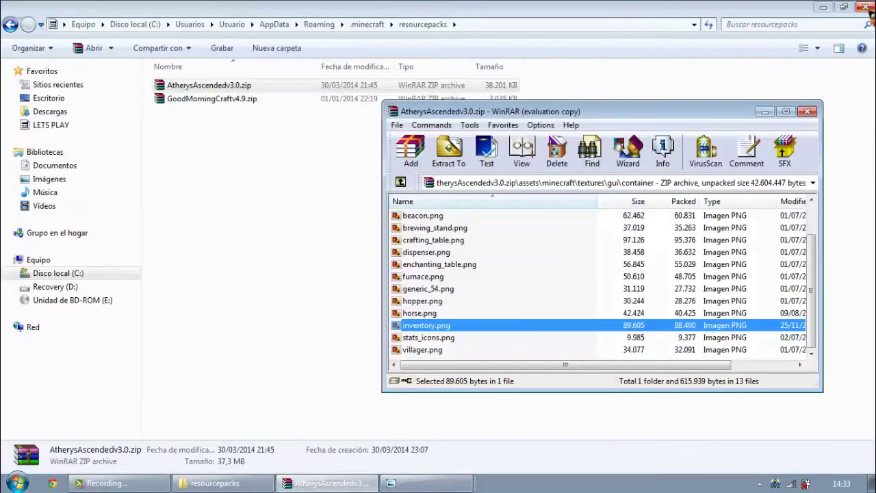
click(817, 128)
click(866, 7)
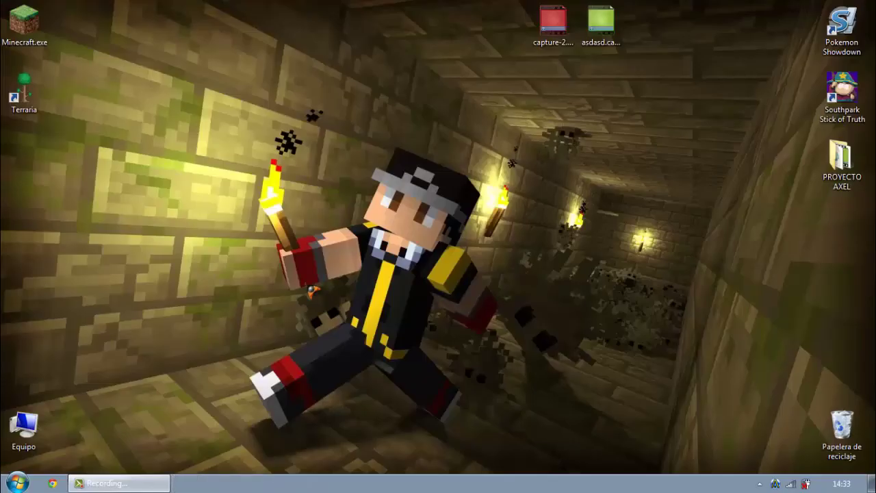